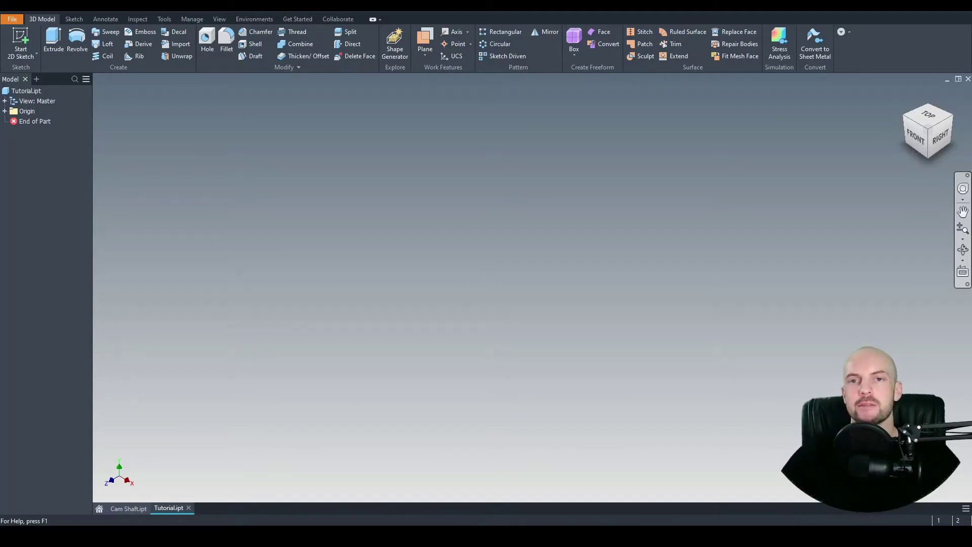
Start a 2D sketch on the front (XY) plane and draw a 35 mm diameter circle centred on the origin
click(24, 41)
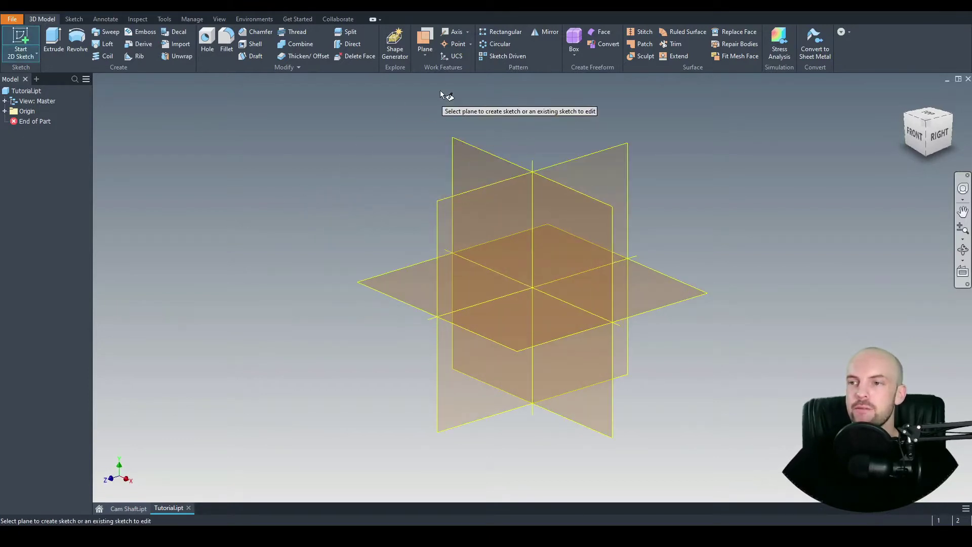
click(464, 152)
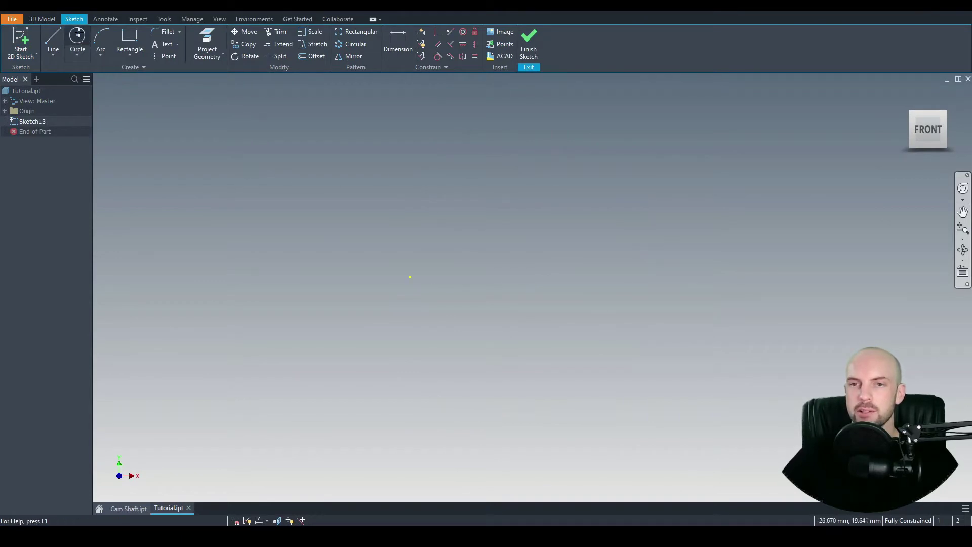
click(77, 34)
click(410, 276)
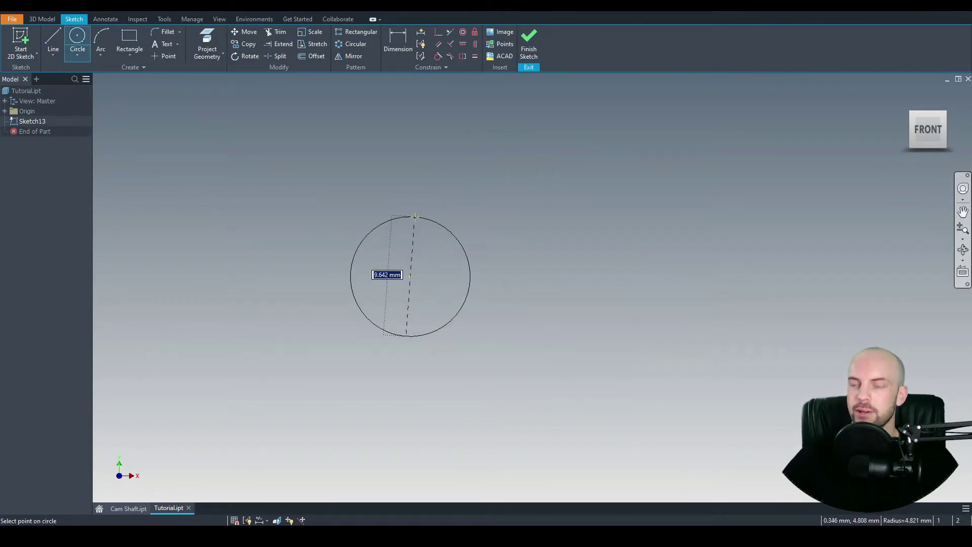
text(35)
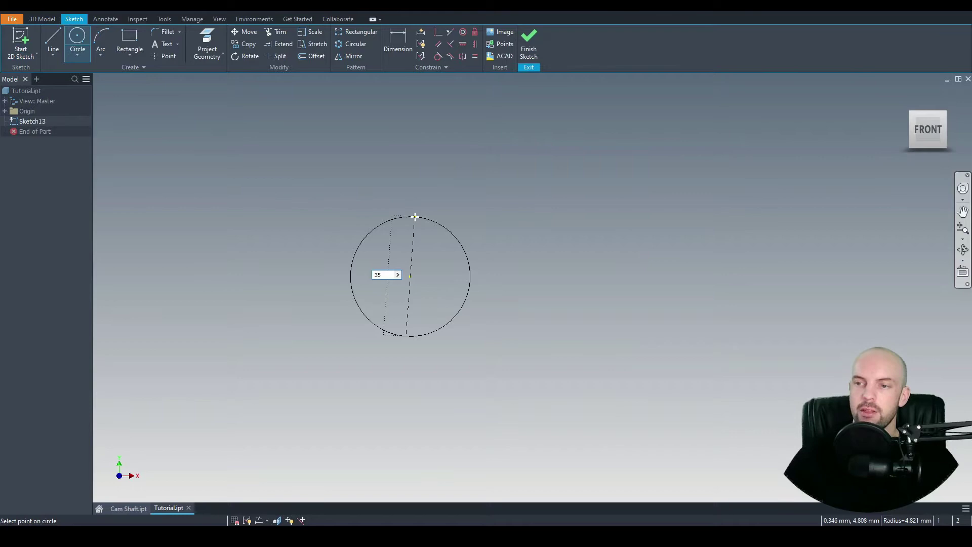
key(Return)
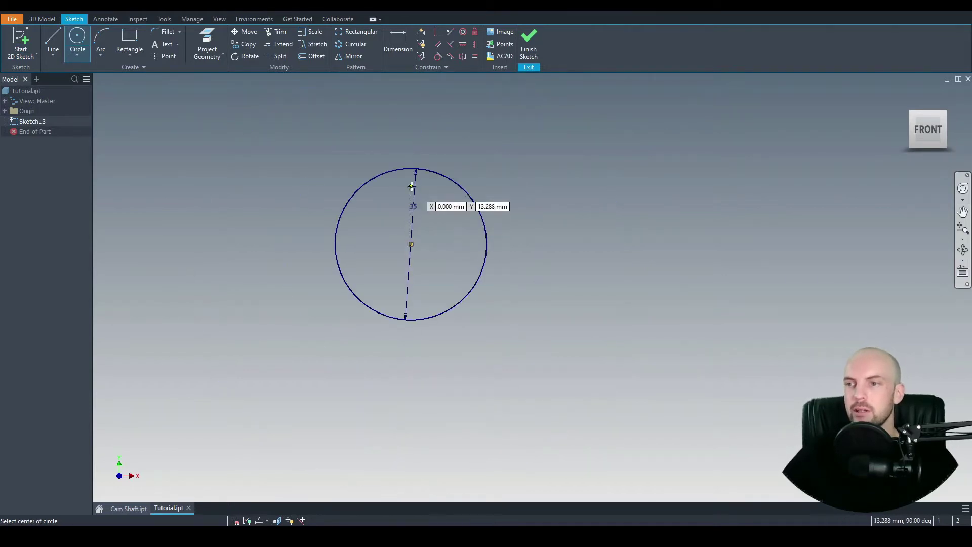
Draw a separate 8 mm diameter circle above and slightly left of the 35 mm circle
click(343, 162)
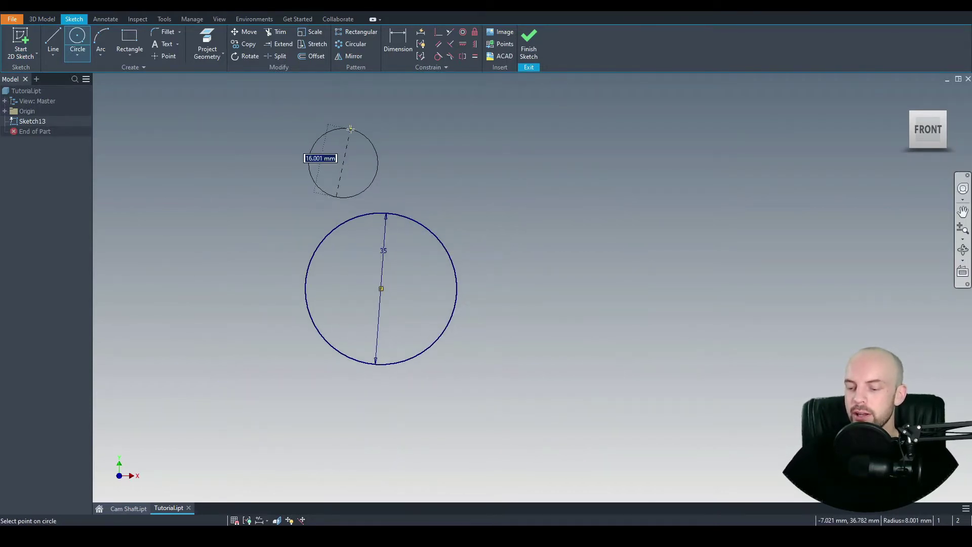
text(8)
key(Return)
right_click(262, 133)
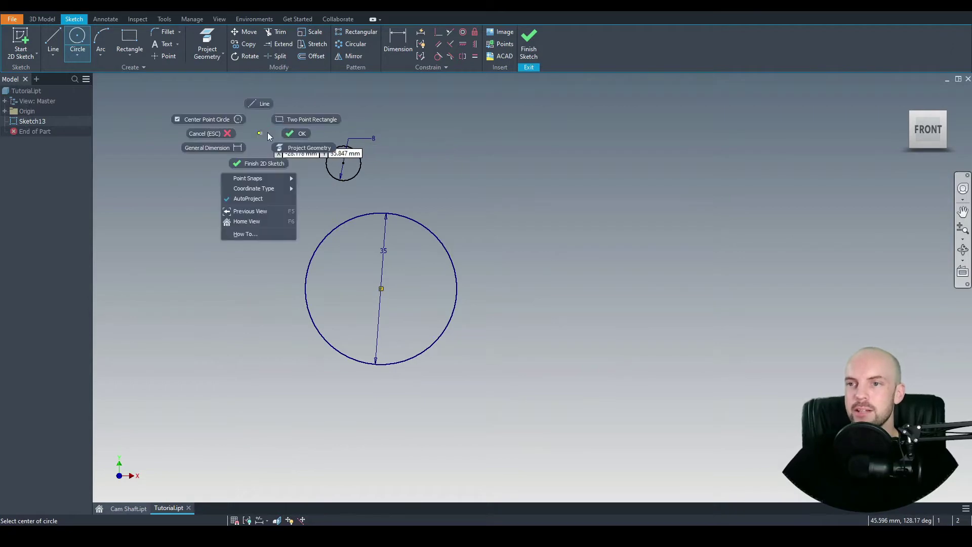
click(287, 132)
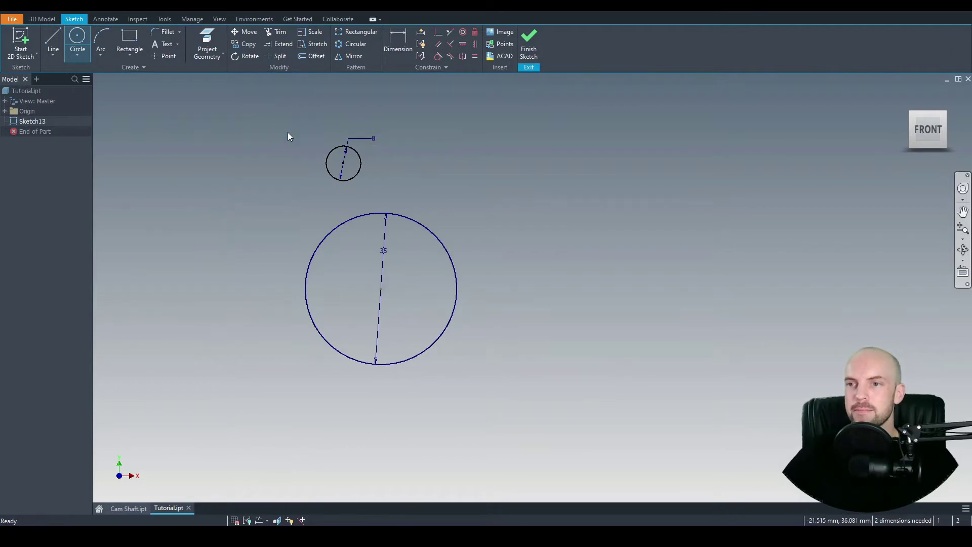
Align the small circle's centre vertically with the origin and make the small circle tangent to the 35 mm circle
click(475, 45)
click(342, 164)
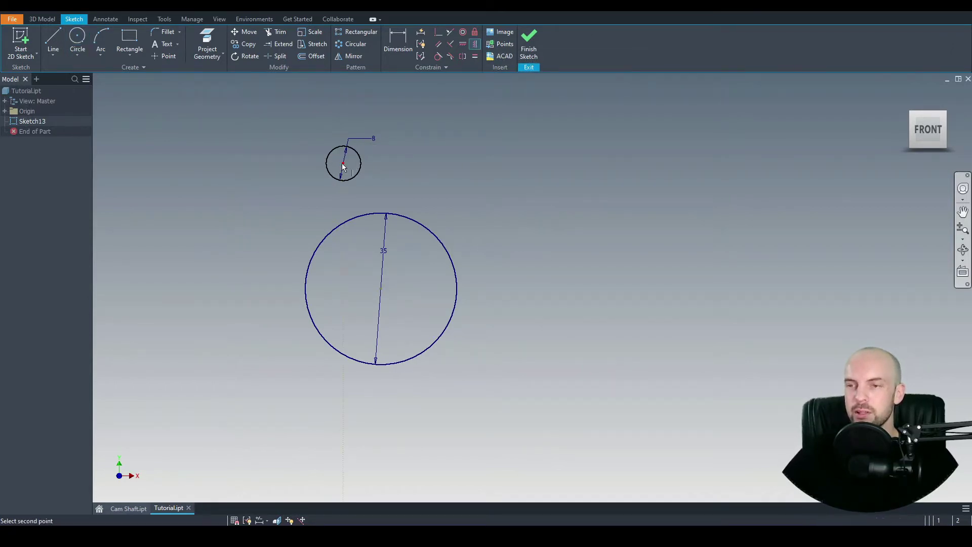
click(381, 291)
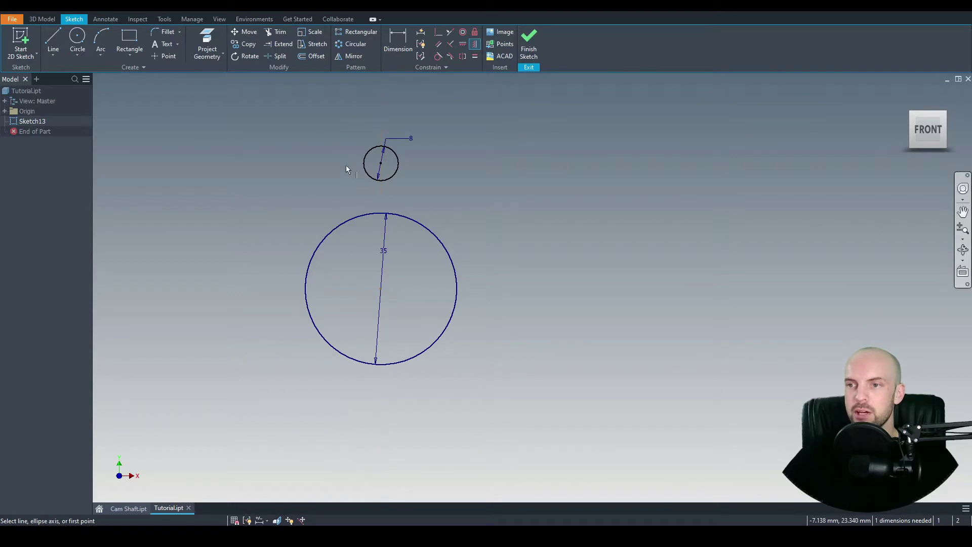
click(439, 57)
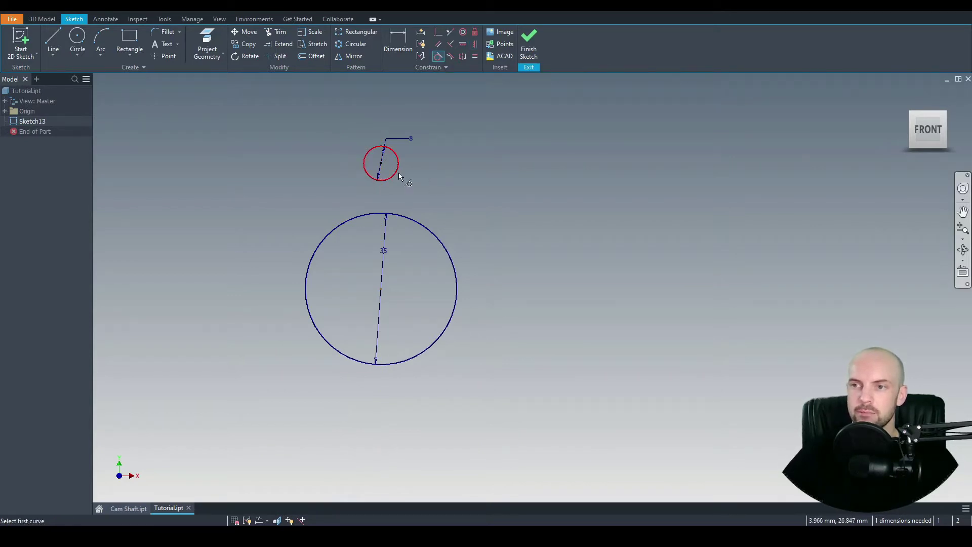
click(399, 210)
right_click(263, 133)
click(300, 134)
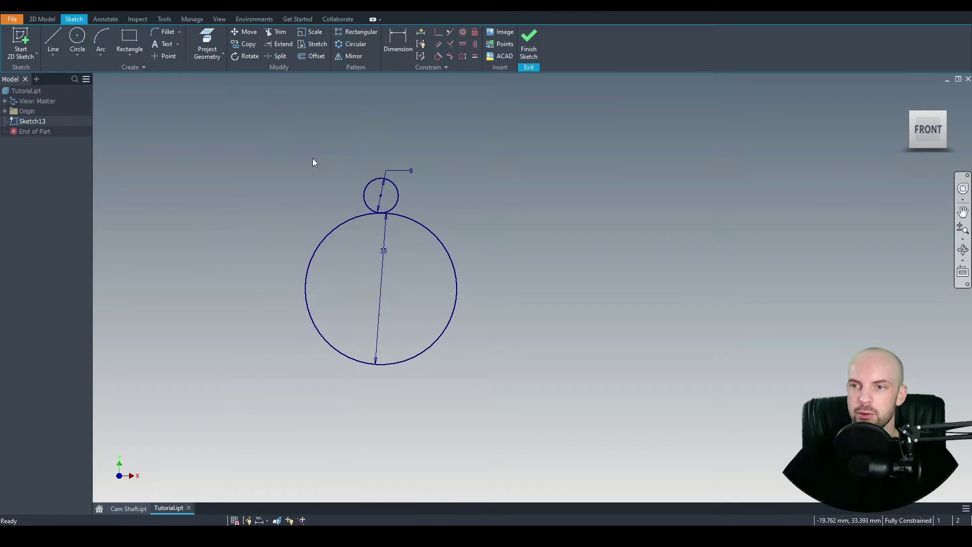
Draw two slanted lines, one on each side, connecting the 35 mm circle to the 8 mm circle
scroll(348, 196, up, 5)
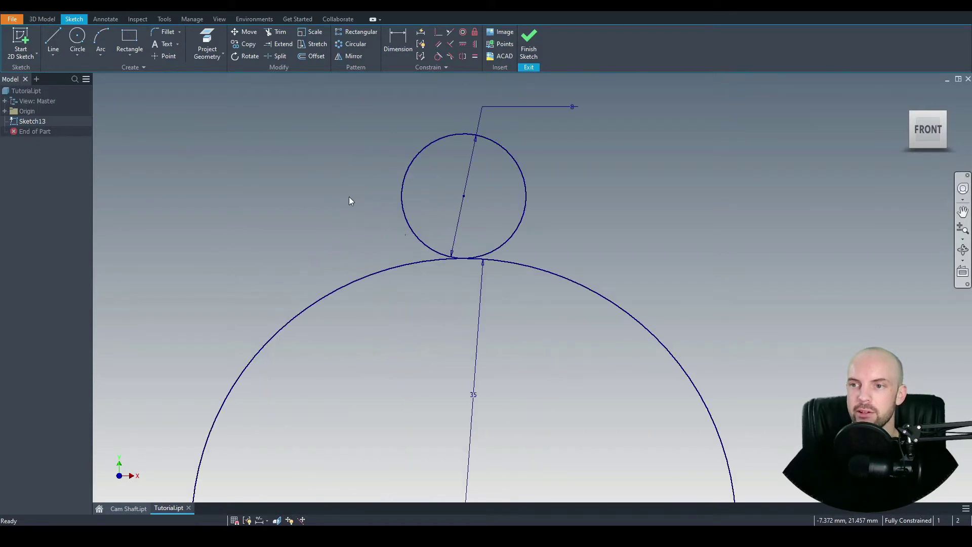
click(57, 40)
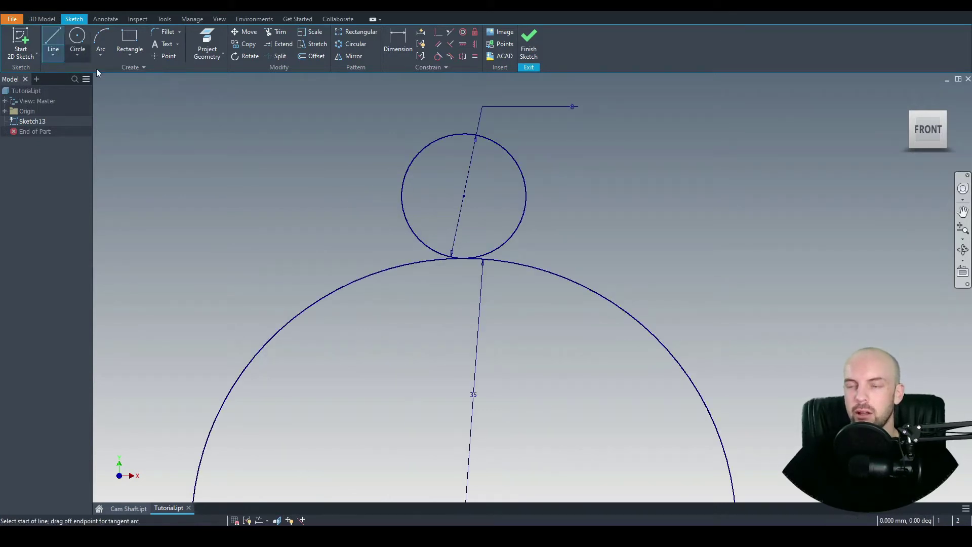
click(362, 278)
double_click(404, 213)
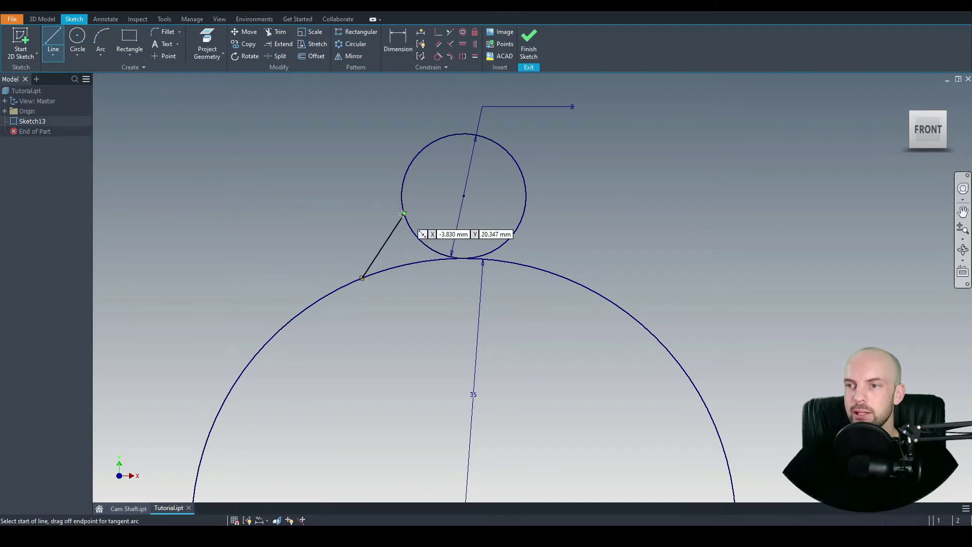
click(565, 277)
double_click(517, 218)
key(Escape)
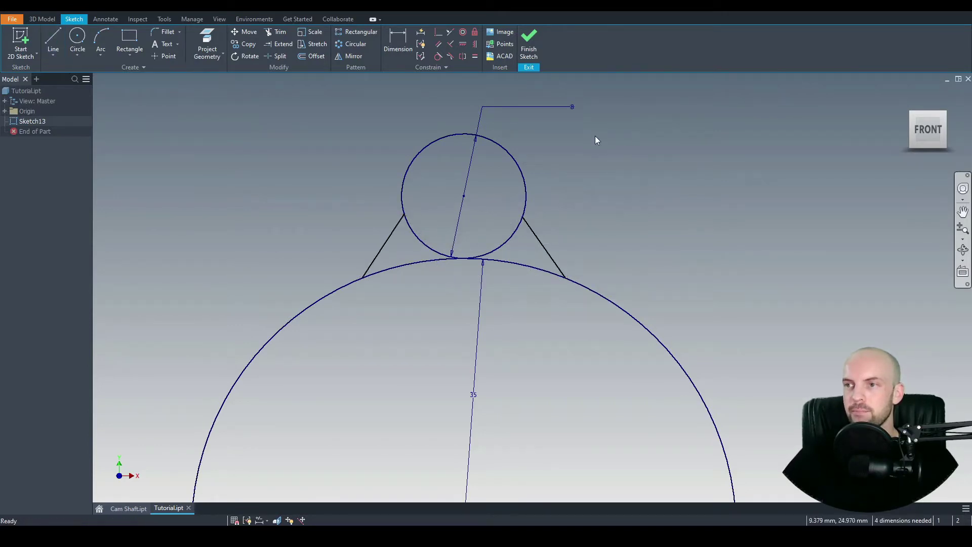
Apply tangent constraints so both slanted lines are tangent to the 35 mm and 8 mm circles
click(438, 56)
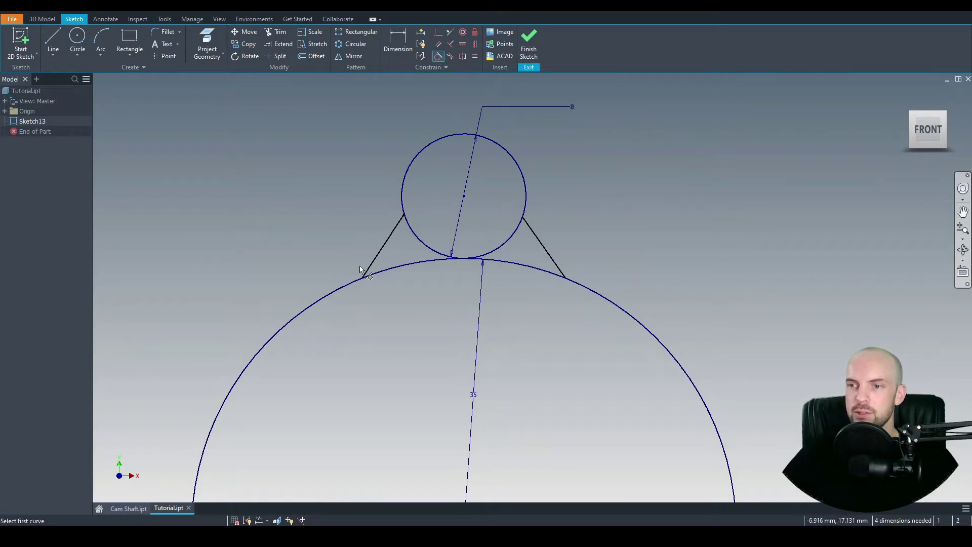
click(374, 261)
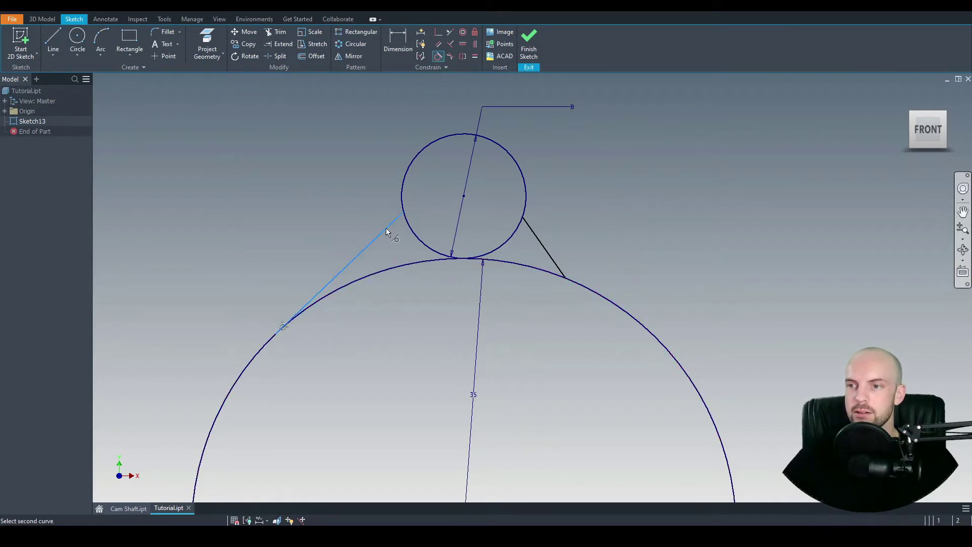
click(403, 184)
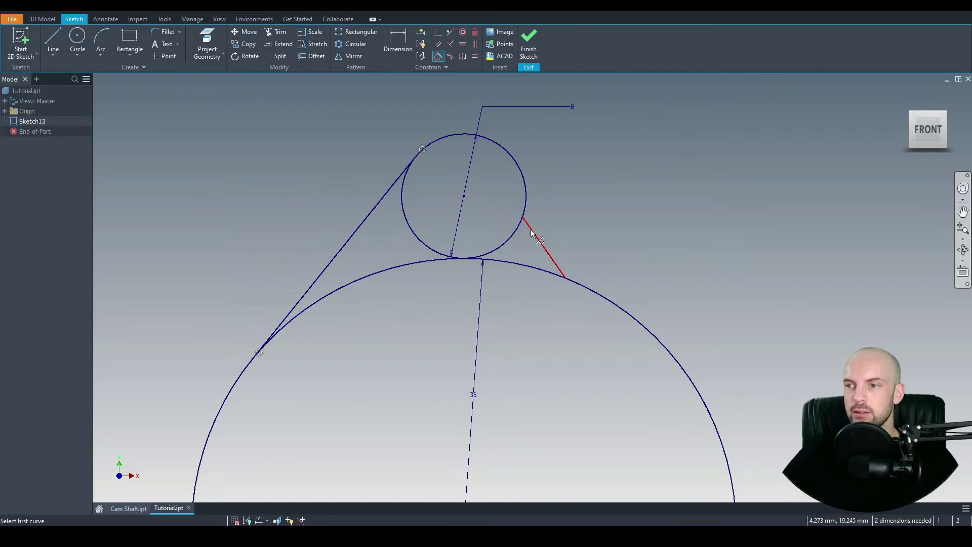
click(539, 216)
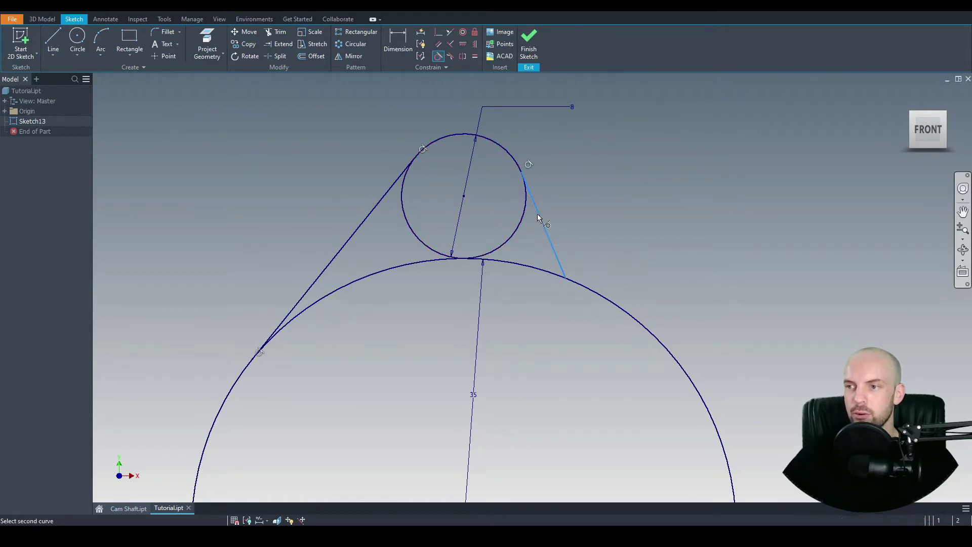
click(539, 278)
right_click(257, 151)
click(282, 157)
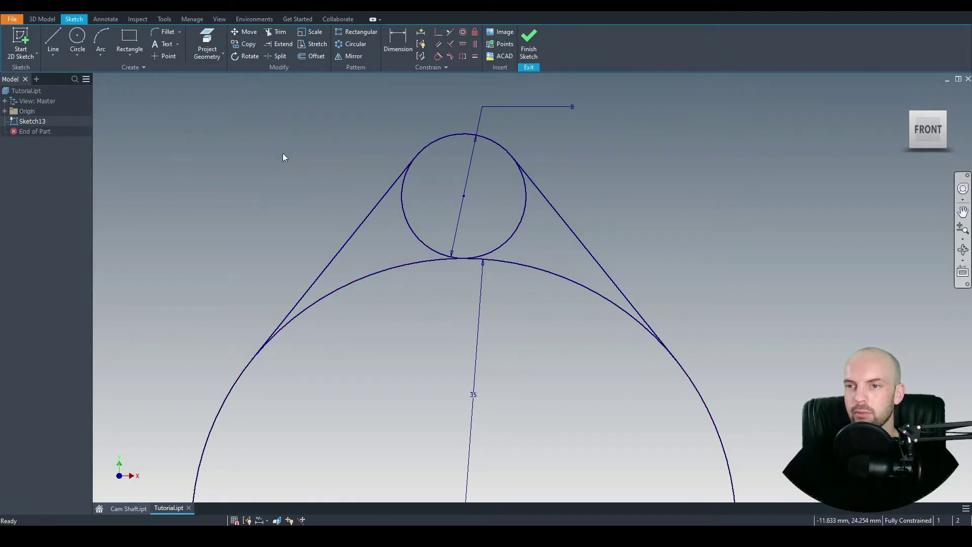
Extrude all four closed regions of the teardrop cam profile by 20 mm
scroll(329, 177, down, 4)
scroll(421, 197, down, 3)
mouse_move(404, 223)
shift+middle_down()
mouse_move(377, 234)
mouse_move(382, 253)
shift+middle_up()
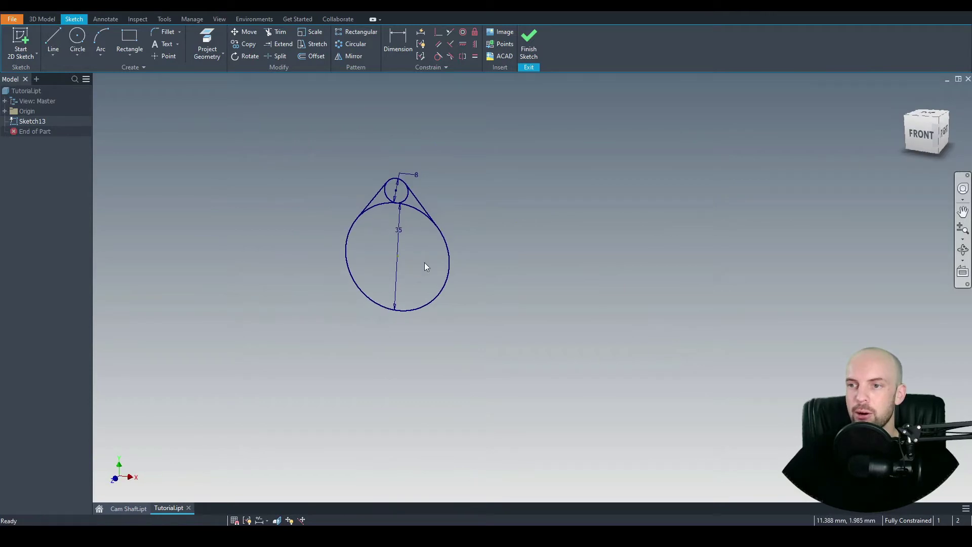
scroll(375, 204, up, 3)
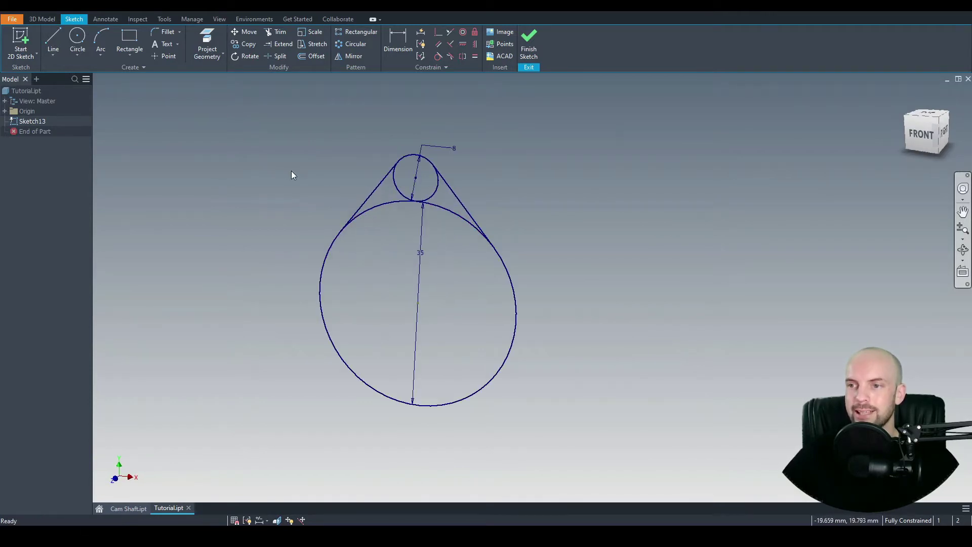
click(44, 20)
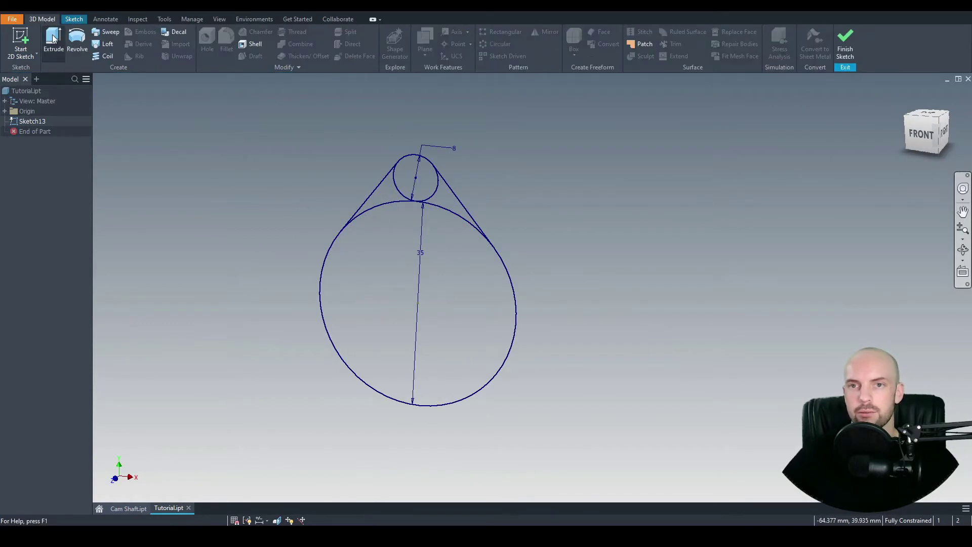
click(54, 39)
click(397, 254)
click(382, 195)
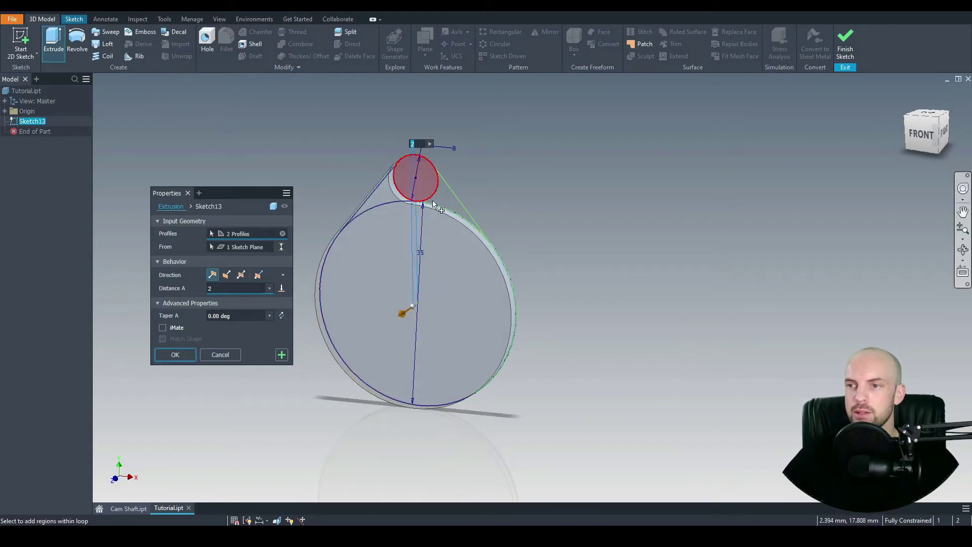
click(445, 199)
click(428, 190)
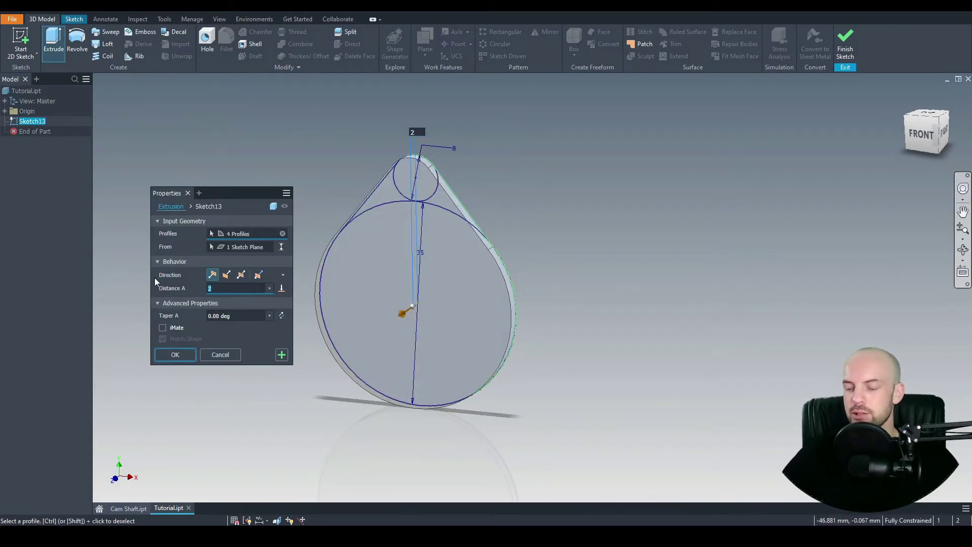
text(20)
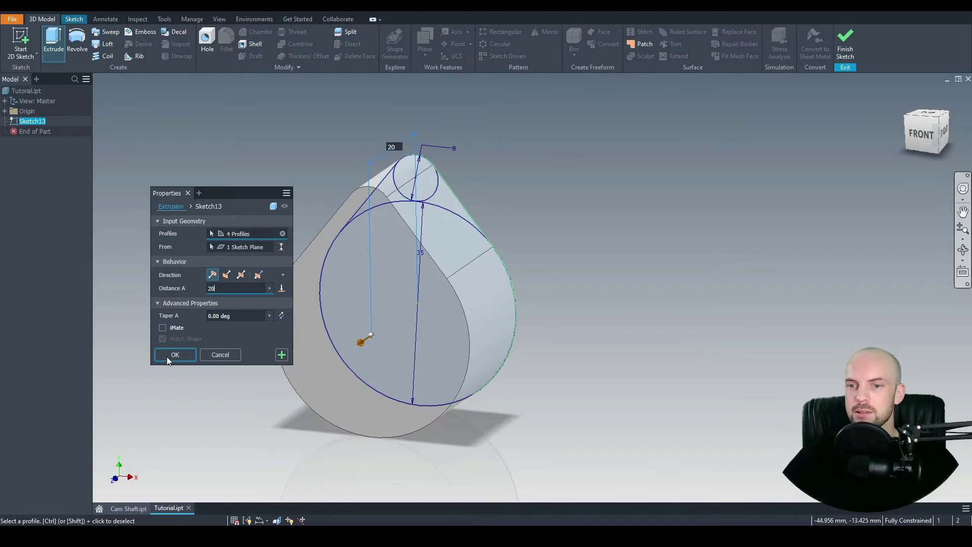
click(166, 356)
Create a work plane offset 80 mm outward from the front face of the cam lobe
scroll(574, 345, down, 4)
shift+middle_drag(573, 345, 538, 350)
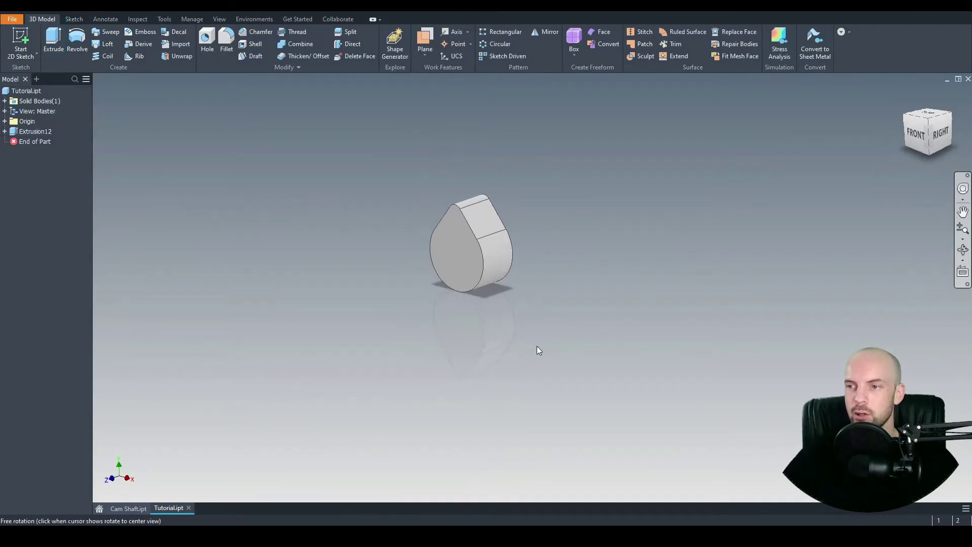
click(426, 55)
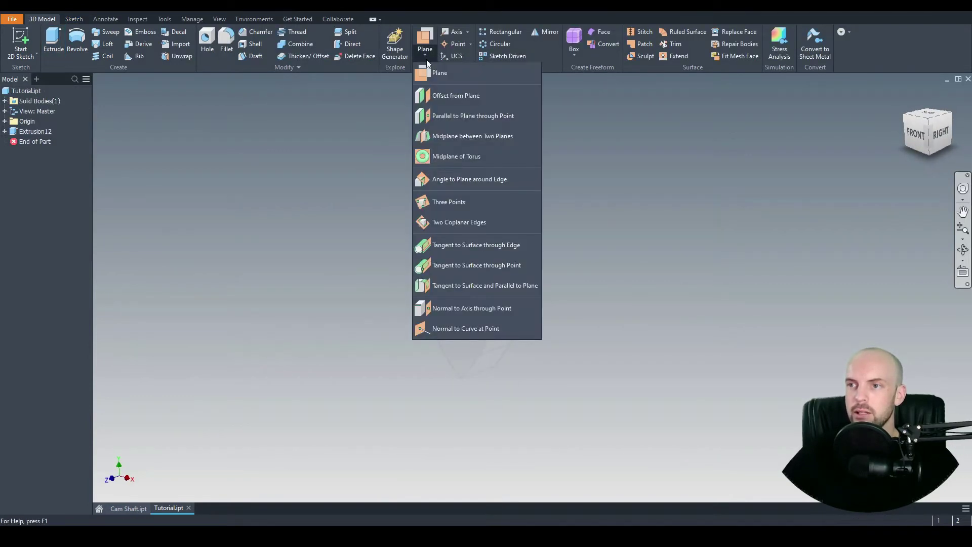
click(445, 97)
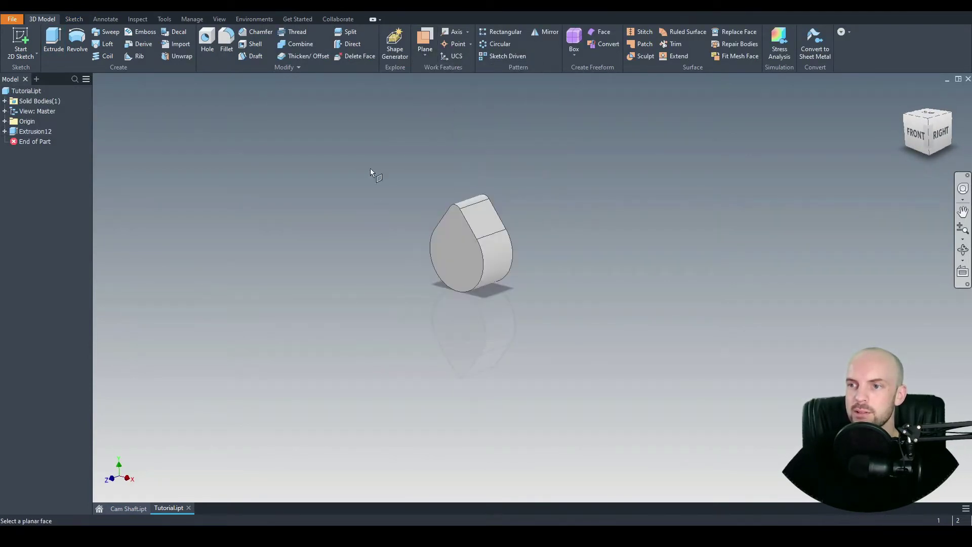
click(457, 247)
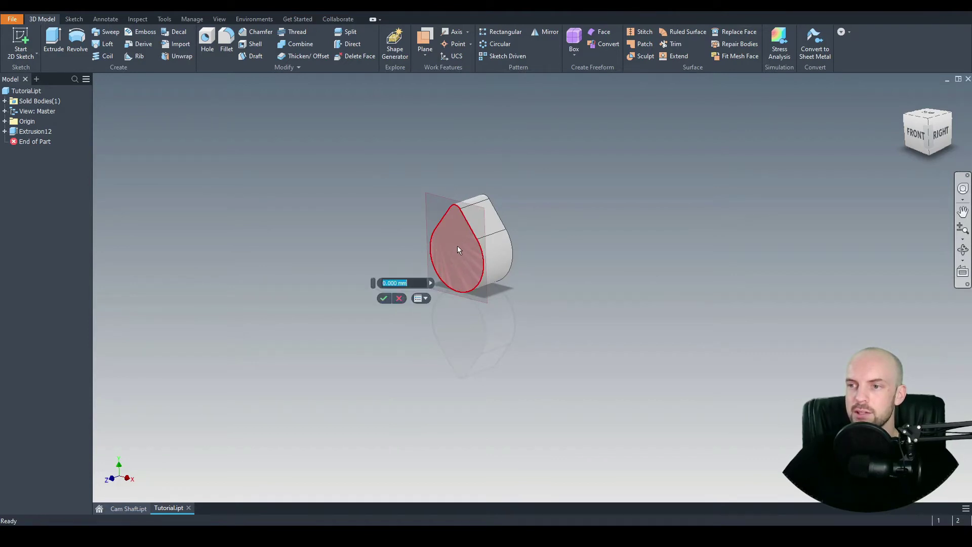
text(80)
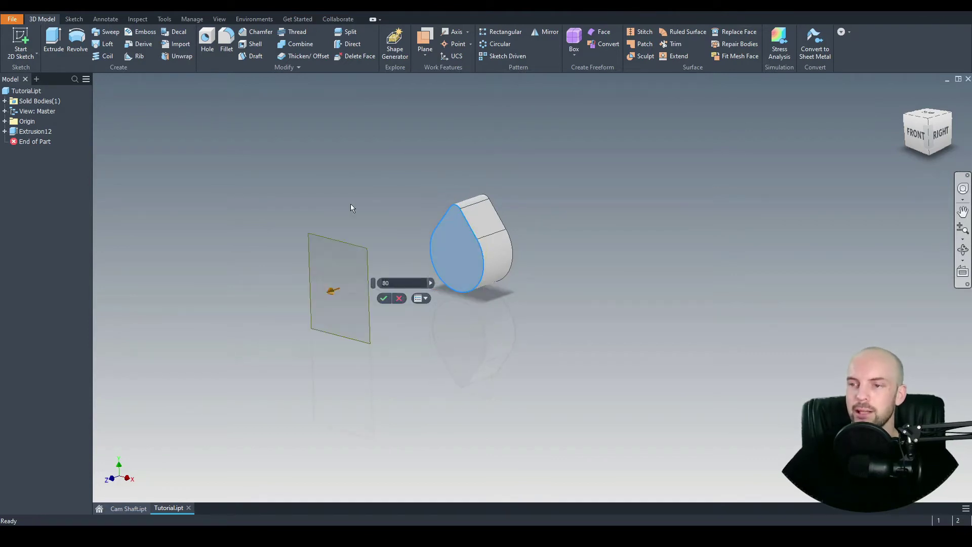
click(384, 298)
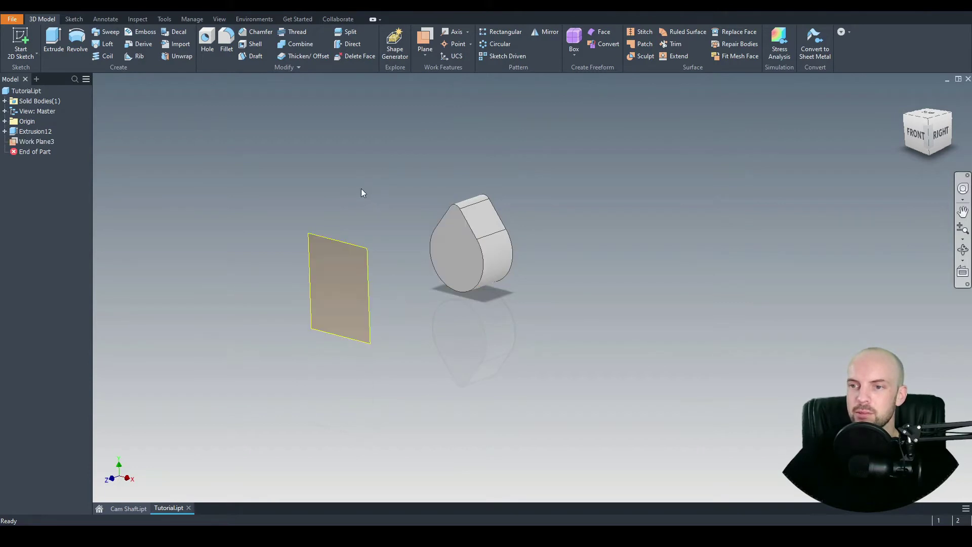
Start a sketch on the offset work plane and project the cam lobe's teardrop outline onto it
click(317, 238)
click(345, 230)
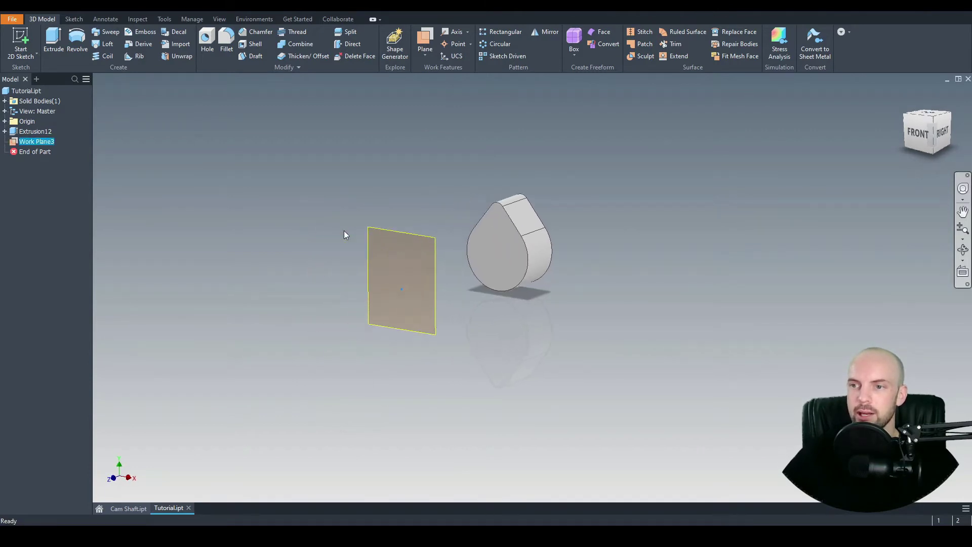
key(s)
click(207, 43)
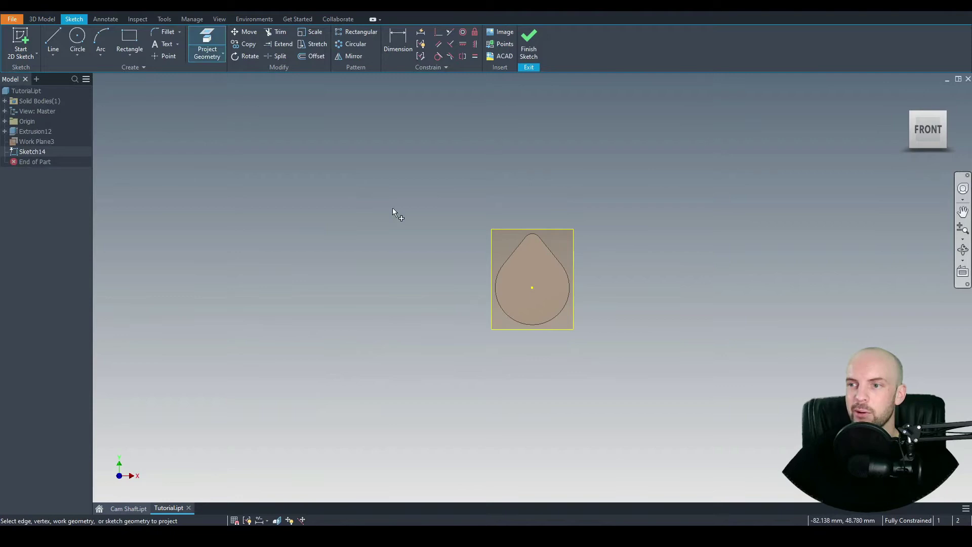
click(533, 264)
mouse_move(596, 286)
shift+middle_down()
mouse_move(575, 286)
mouse_move(557, 306)
shift+middle_up()
right_click(495, 157)
click(525, 156)
middle_drag(534, 186, 501, 180)
scroll(513, 253, down, 3)
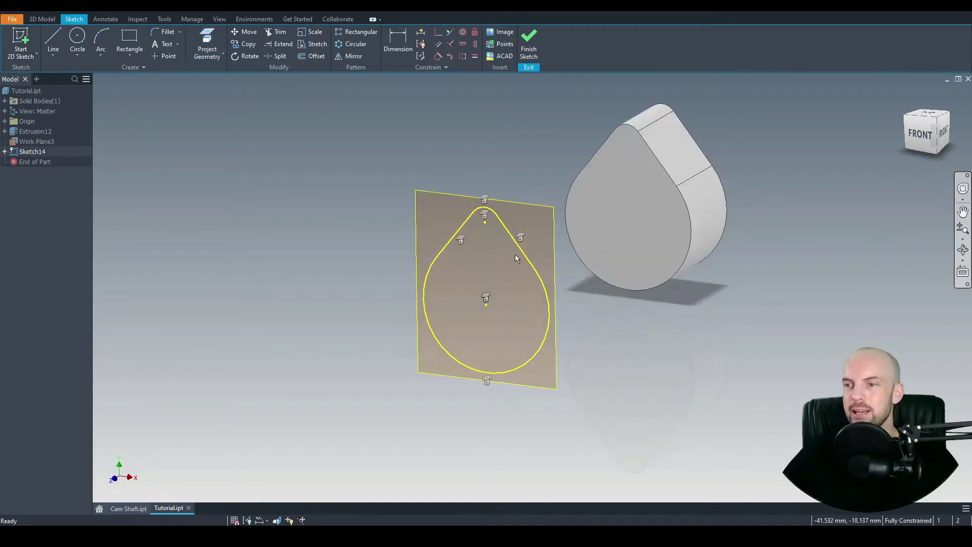
Delete the projection constraints from the projected outline's arcs, side lines and centre points to break its link to the lobe
click(491, 191)
key(Delete)
click(462, 238)
key(Delete)
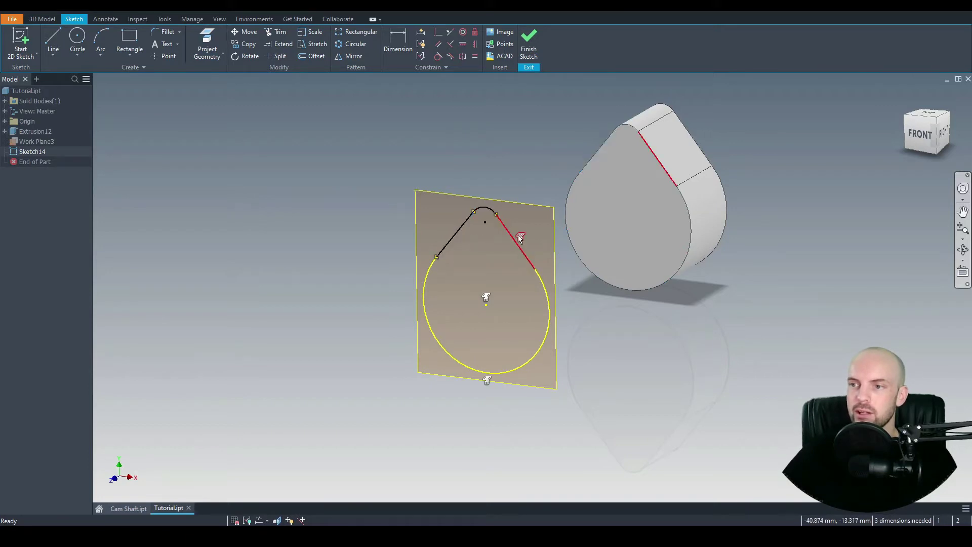
click(520, 237)
key(Delete)
click(487, 297)
key(Delete)
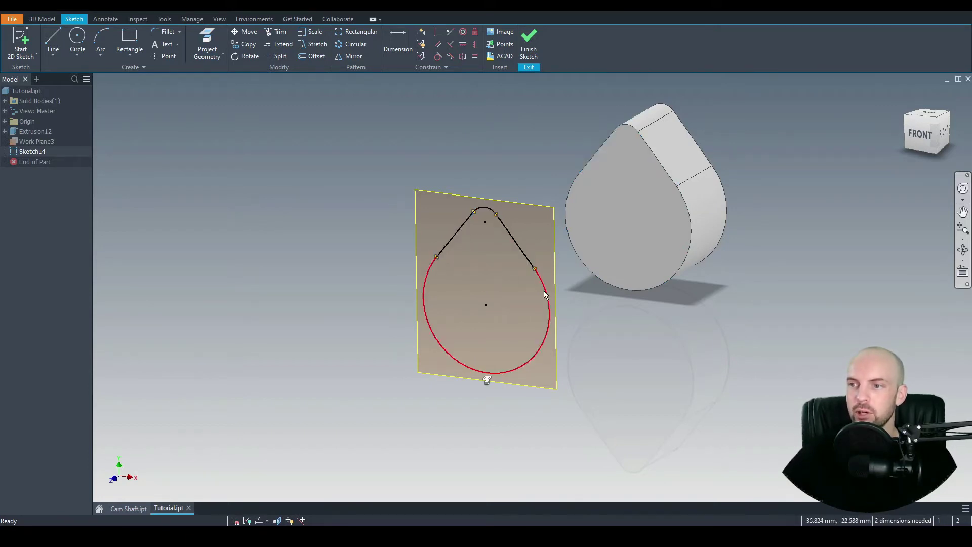
click(487, 381)
key(Delete)
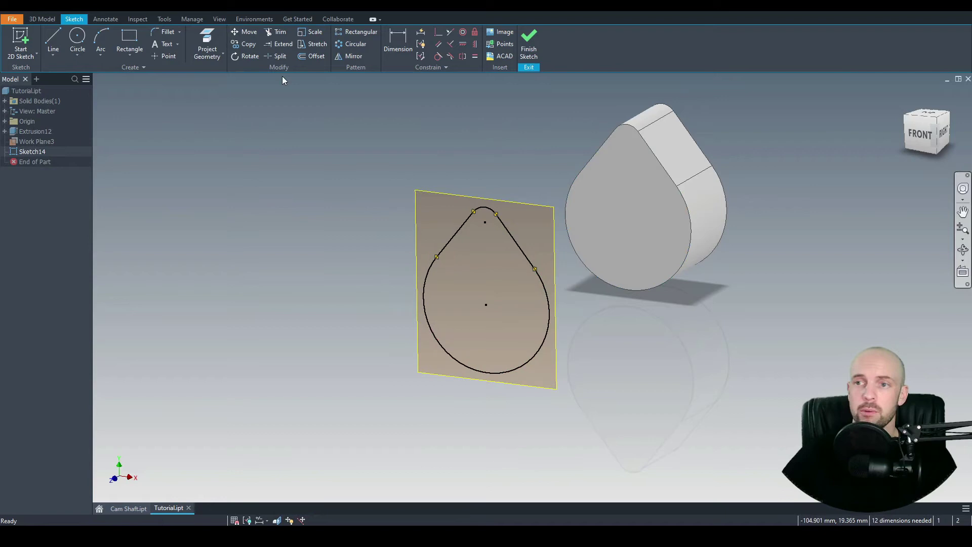
Rotate the whole teardrop profile 180 degrees about the origin point at the large arc's centre, and finish the sketch
click(250, 56)
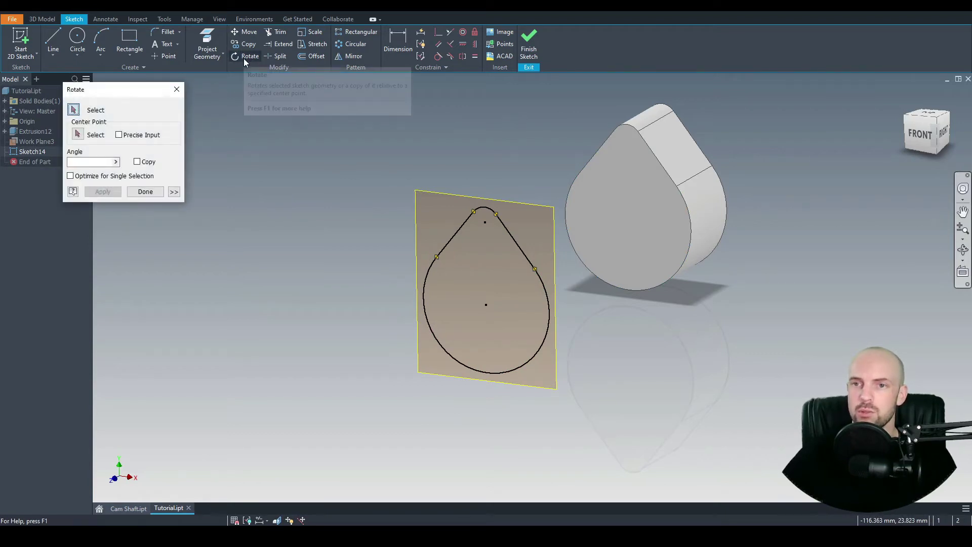
mouse_move(385, 144)
mouse_down()
mouse_move(531, 405)
mouse_move(564, 441)
mouse_move(560, 427)
mouse_up()
click(79, 134)
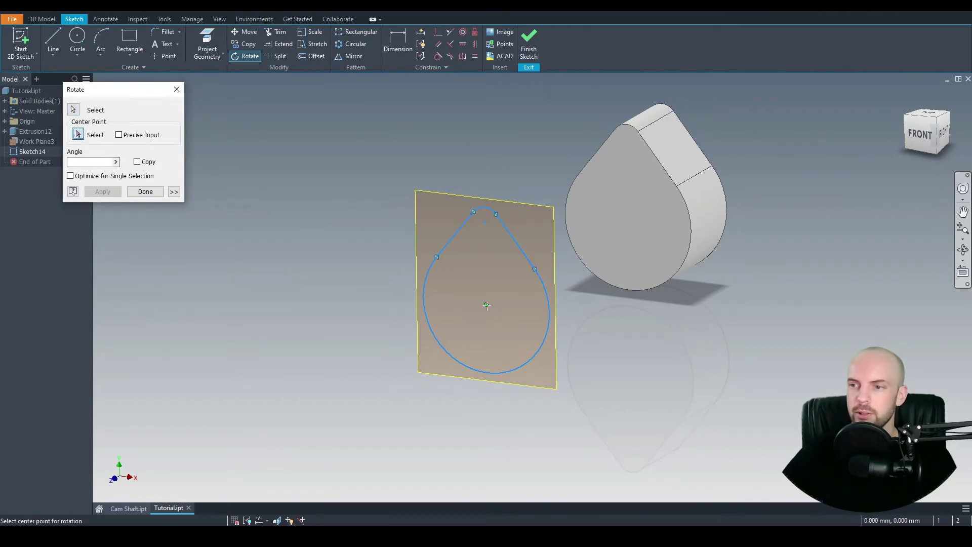
click(487, 305)
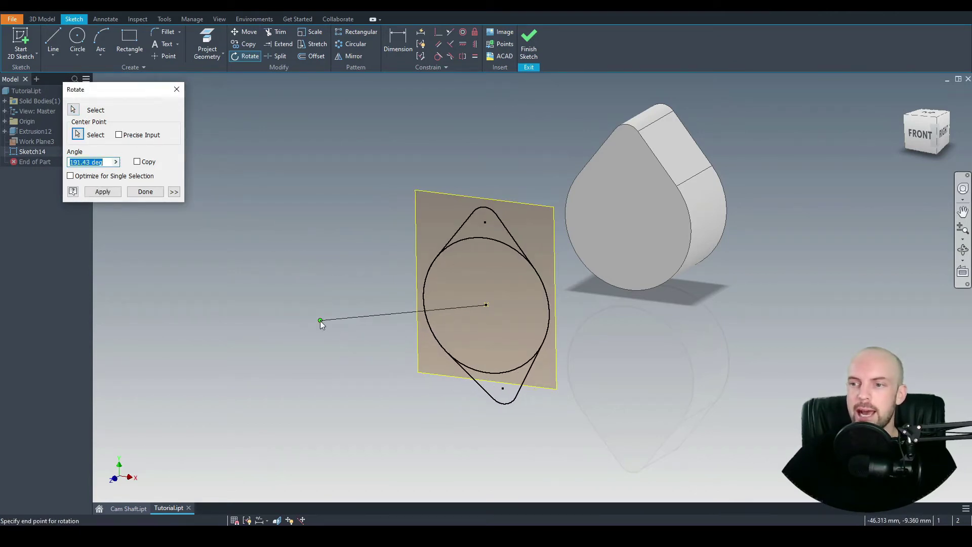
text(180)
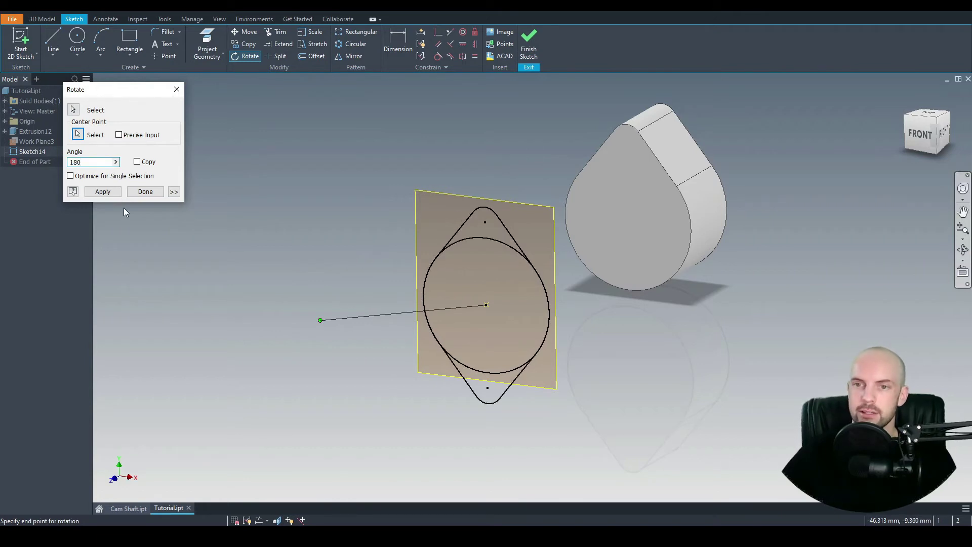
click(103, 191)
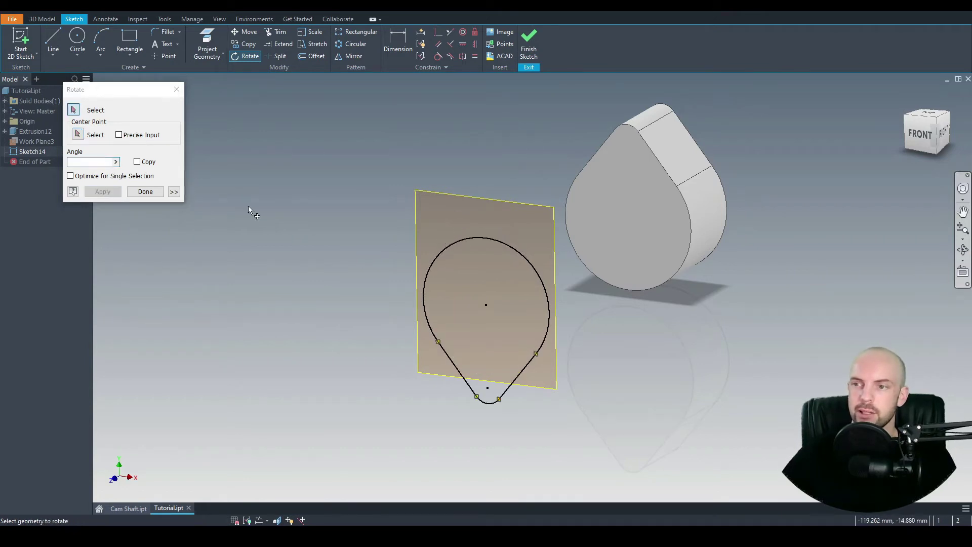
click(145, 192)
click(529, 43)
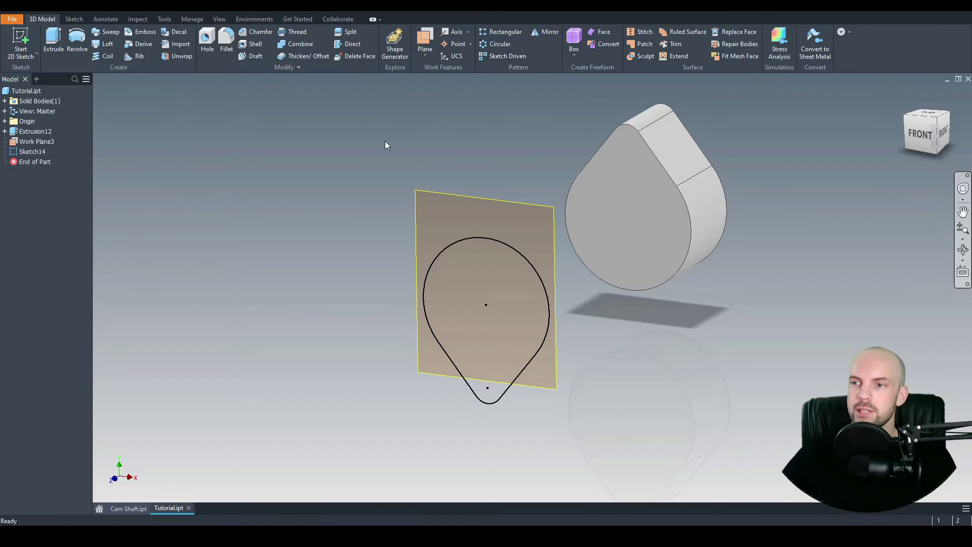
Hide the offset work plane and extrude the rotated teardrop profile by 20 mm as a second cam lobe
right_click(429, 195)
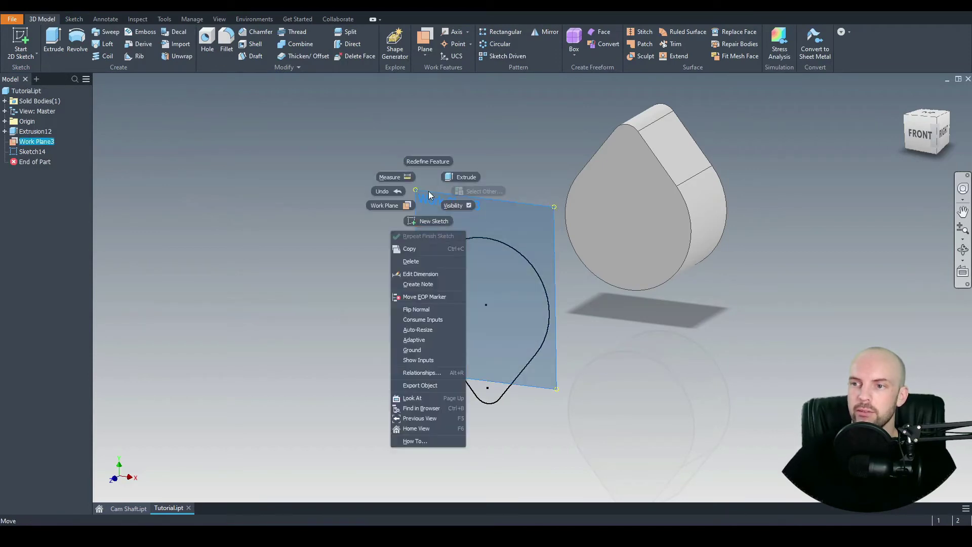
click(338, 311)
right_click(434, 197)
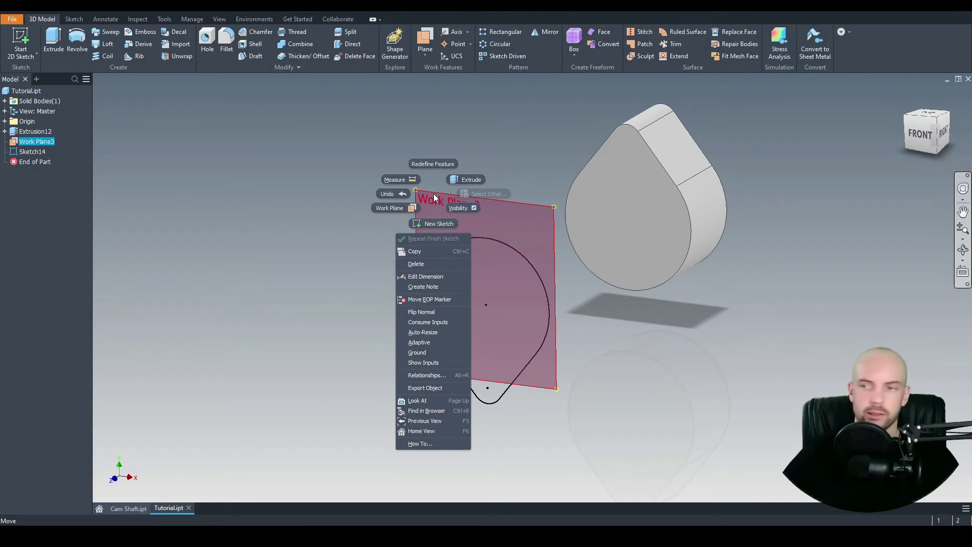
click(458, 209)
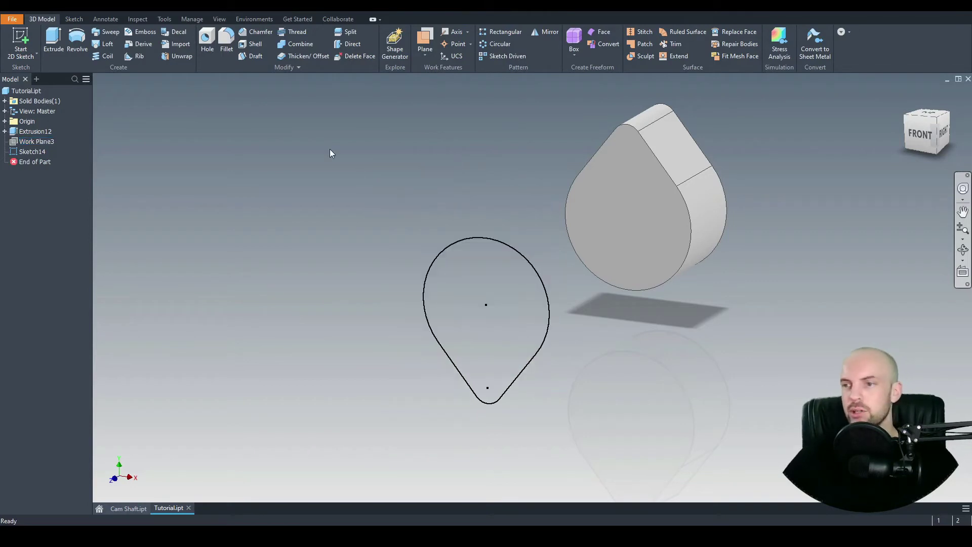
click(55, 45)
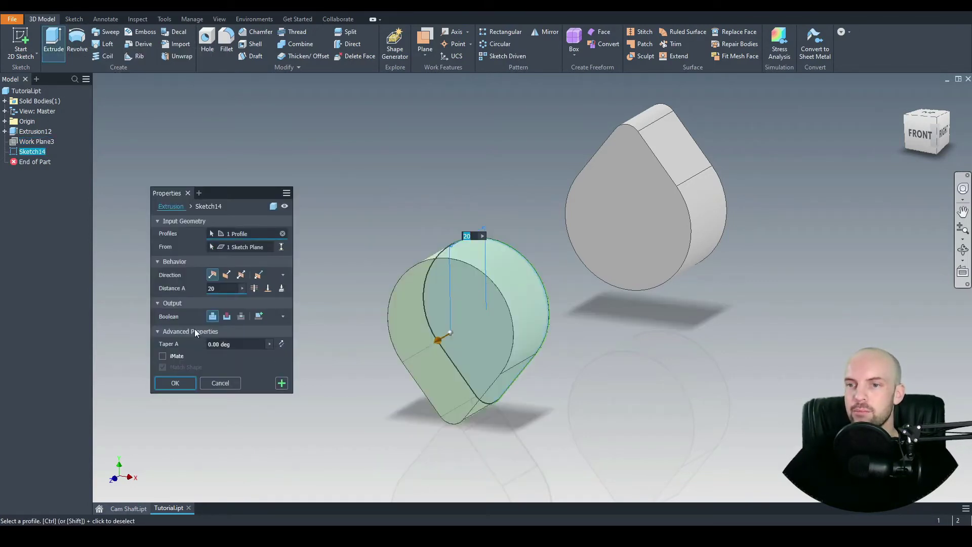
click(181, 387)
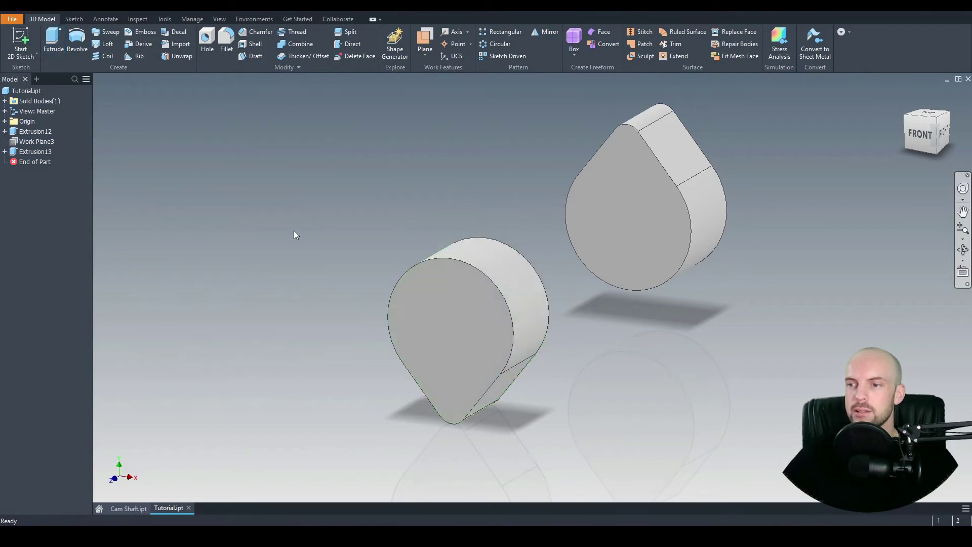
Sketch a 25 mm diameter circle centred at the origin on the first cam lobe's front face
scroll(293, 230, down, 3)
shift+middle_drag(411, 285, 367, 292)
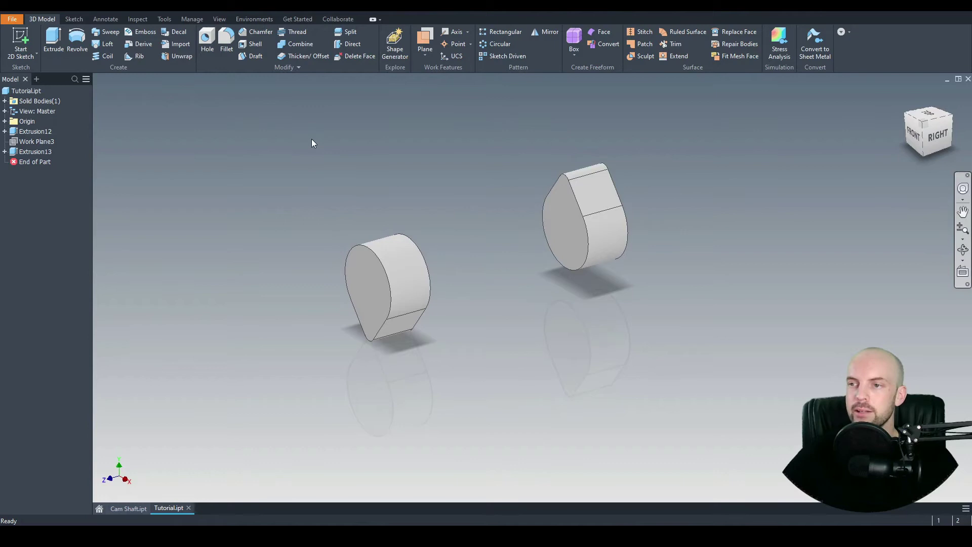
click(24, 40)
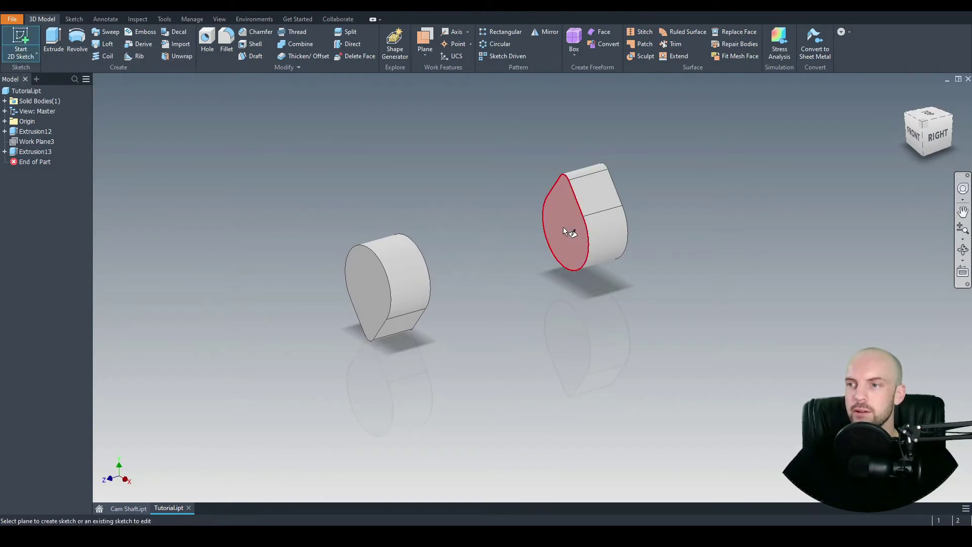
click(563, 227)
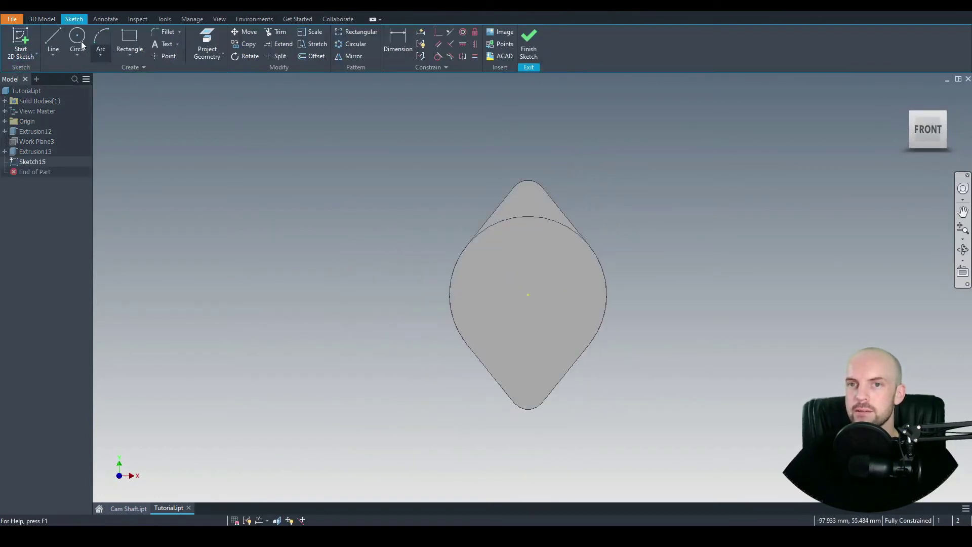
click(74, 37)
click(517, 294)
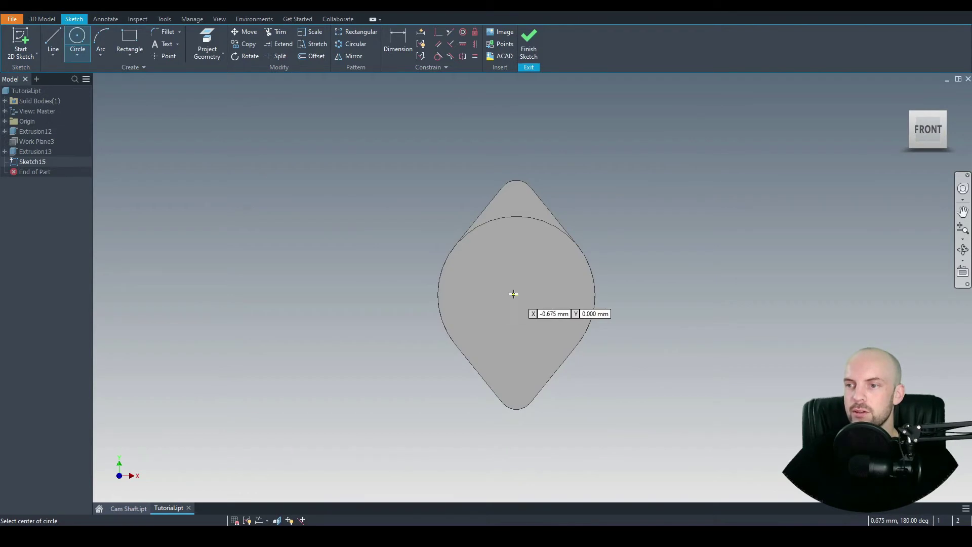
text(25)
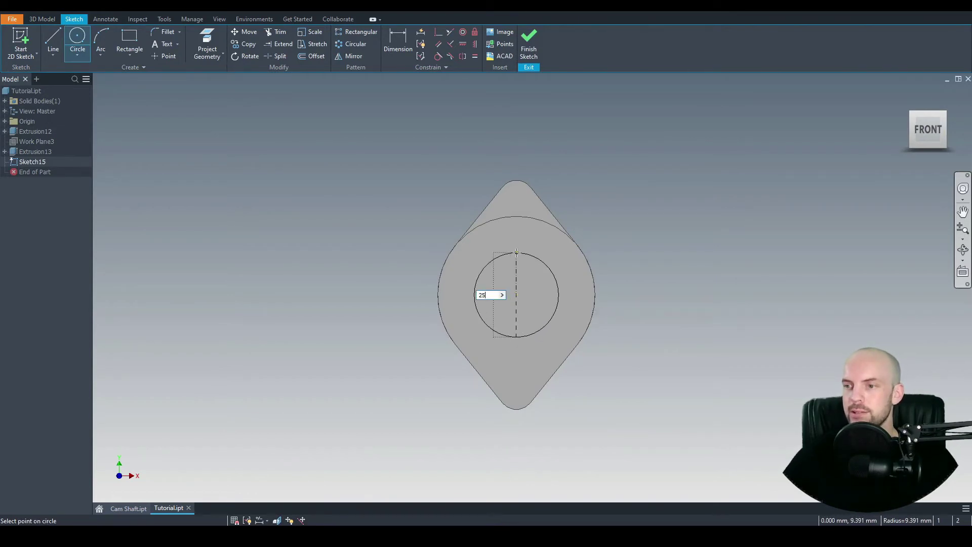
key(Return)
scroll(533, 238, down, 3)
shift+middle_drag(591, 292, 510, 311)
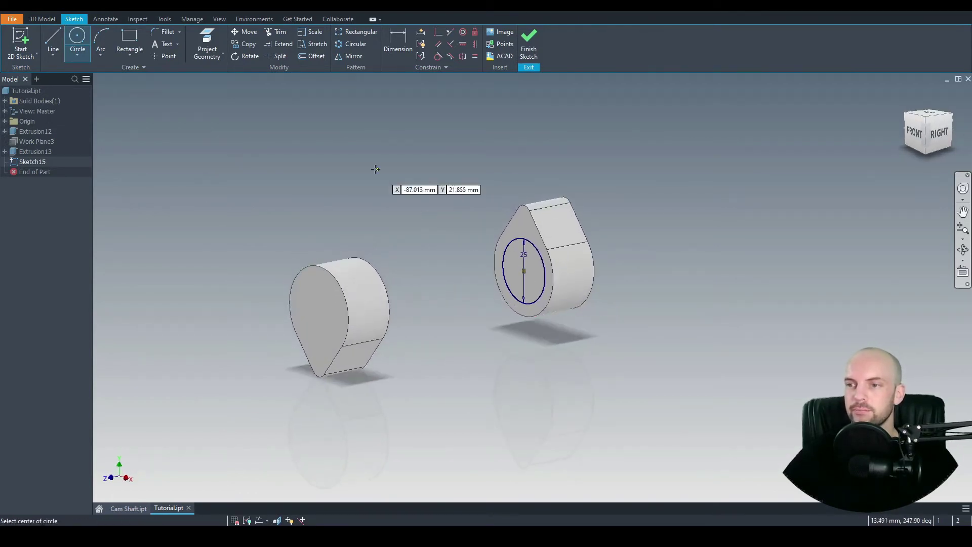
right_click(374, 168)
click(403, 169)
Extrude the 25 mm circle by 180 mm through the second cam lobe to form the shaft
click(49, 22)
click(54, 37)
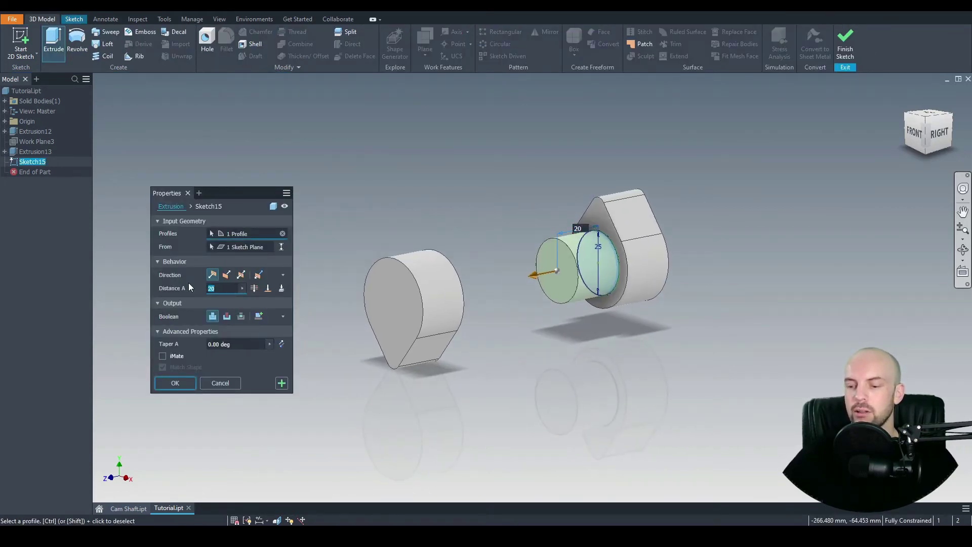
text(180)
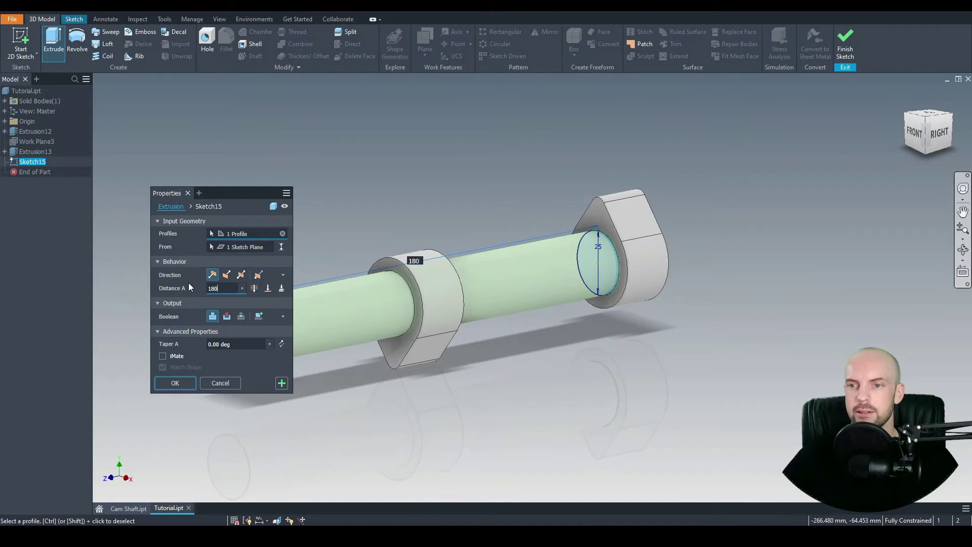
key(Return)
Start a sketch on the first cam lobe's back face and project the shaft's circular edge onto it
scroll(351, 220, down, 5)
shift+middle_drag(351, 221, 231, 220)
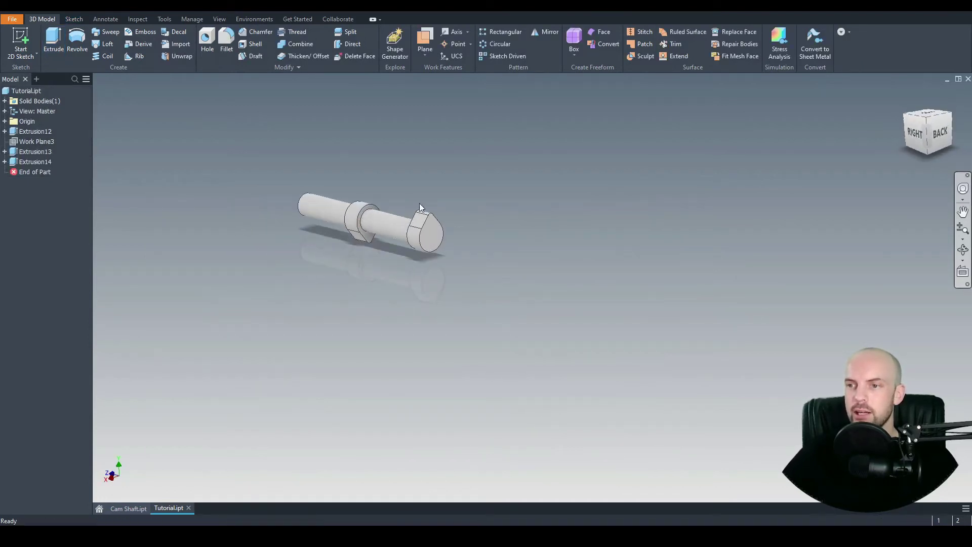
scroll(431, 202, up, 3)
scroll(433, 202, up, 3)
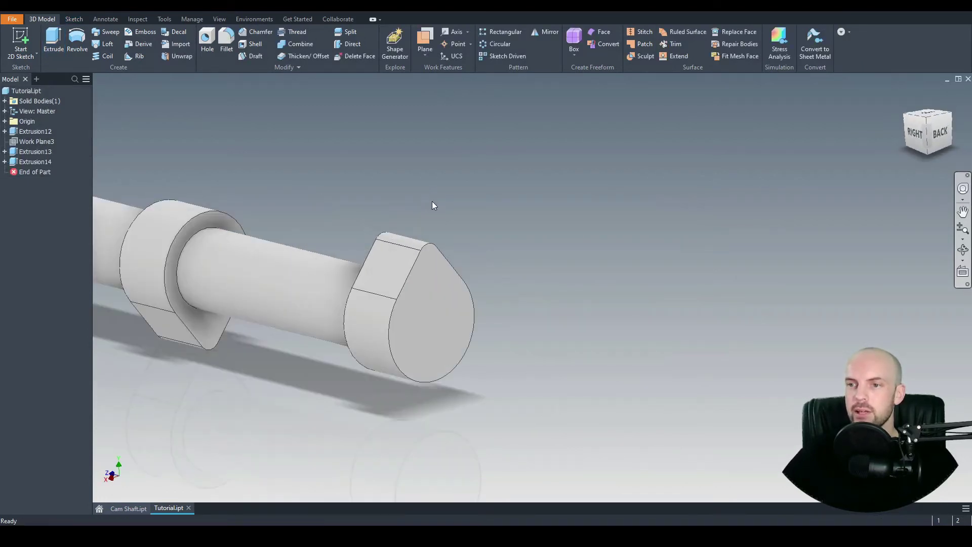
click(435, 305)
click(501, 299)
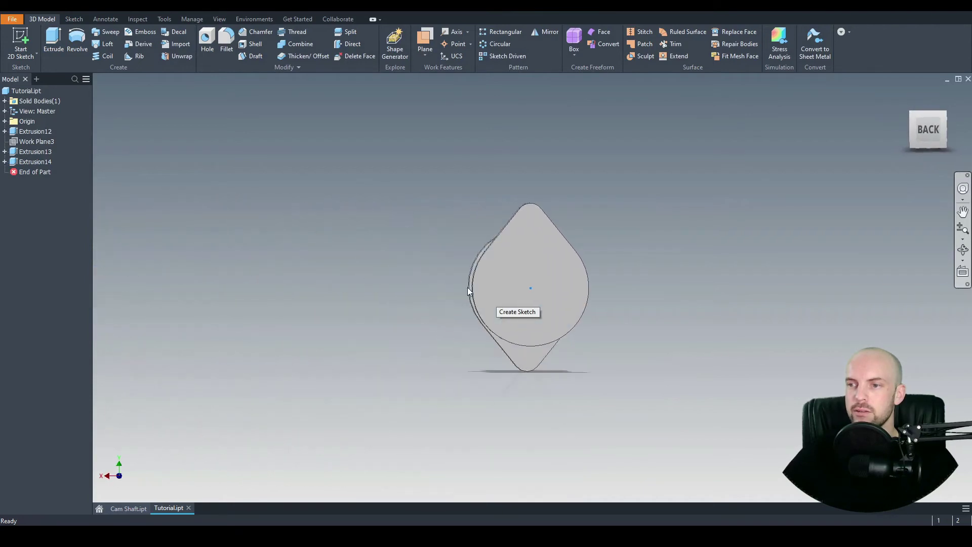
click(205, 40)
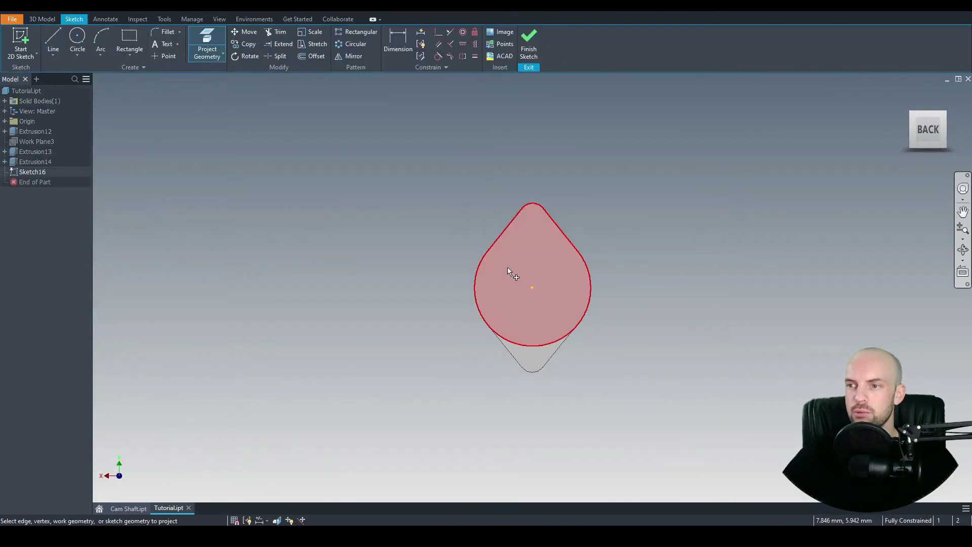
click(514, 252)
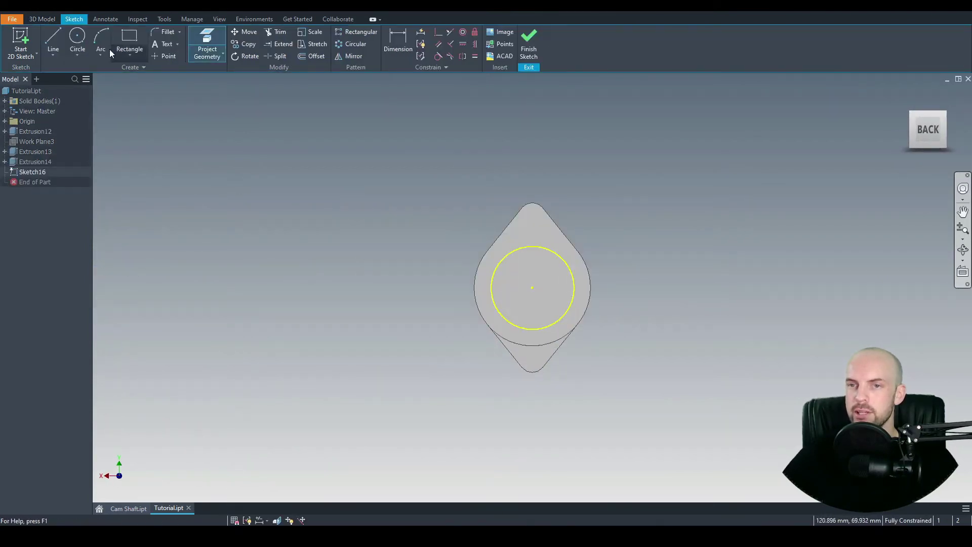
Extrude the projected shaft circle outward by 40 mm from the first cam lobe's back face
click(42, 19)
click(53, 41)
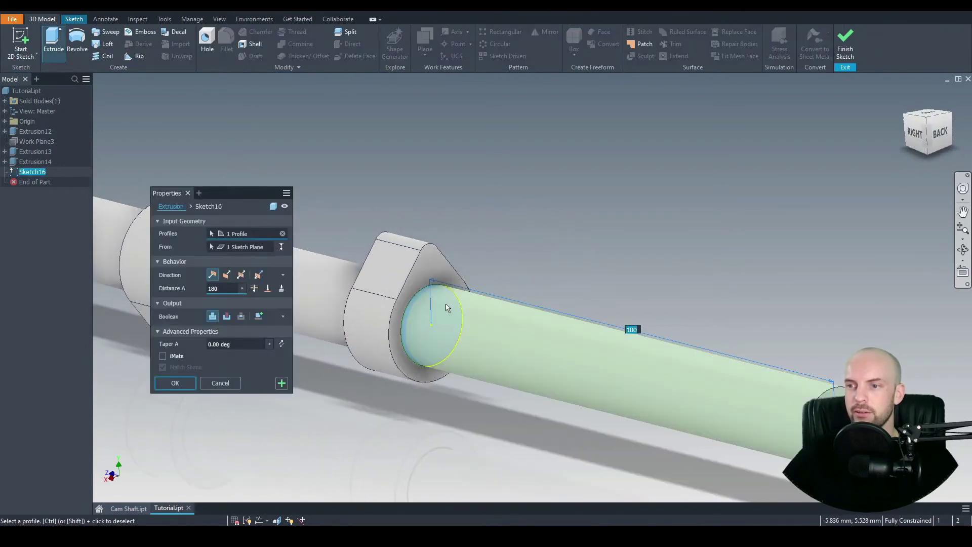
text(40)
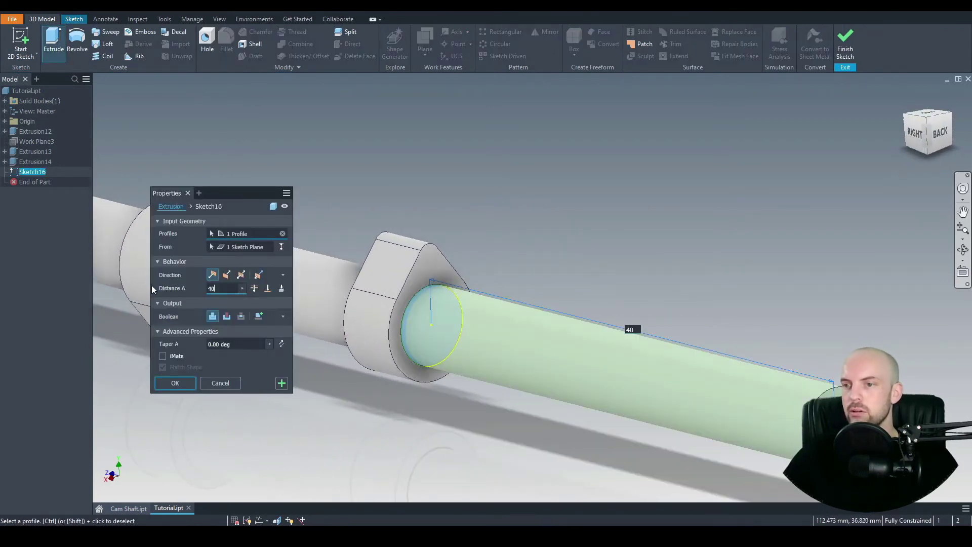
click(175, 383)
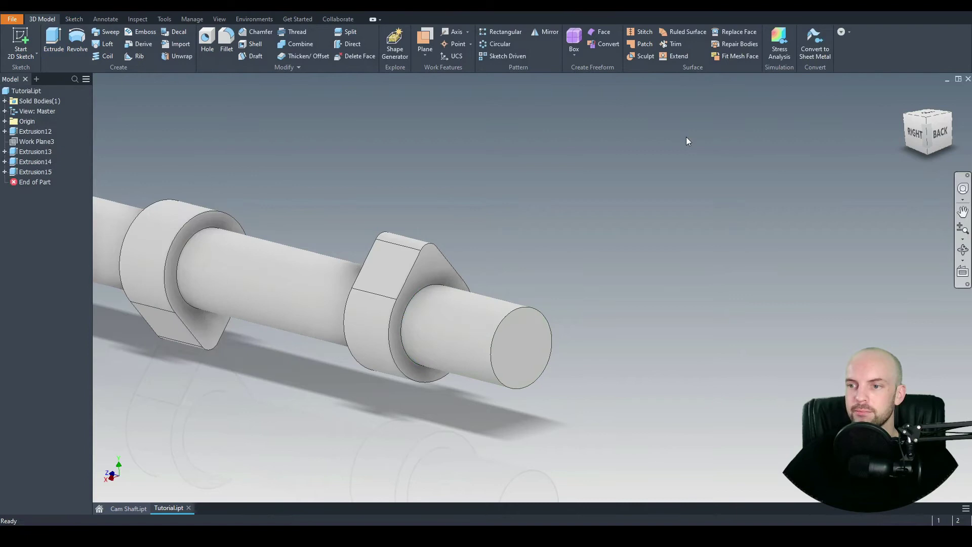
Fillet the front and back outline edges of both cam lobes with a 1 mm radius
click(917, 99)
drag(529, 223, 333, 187)
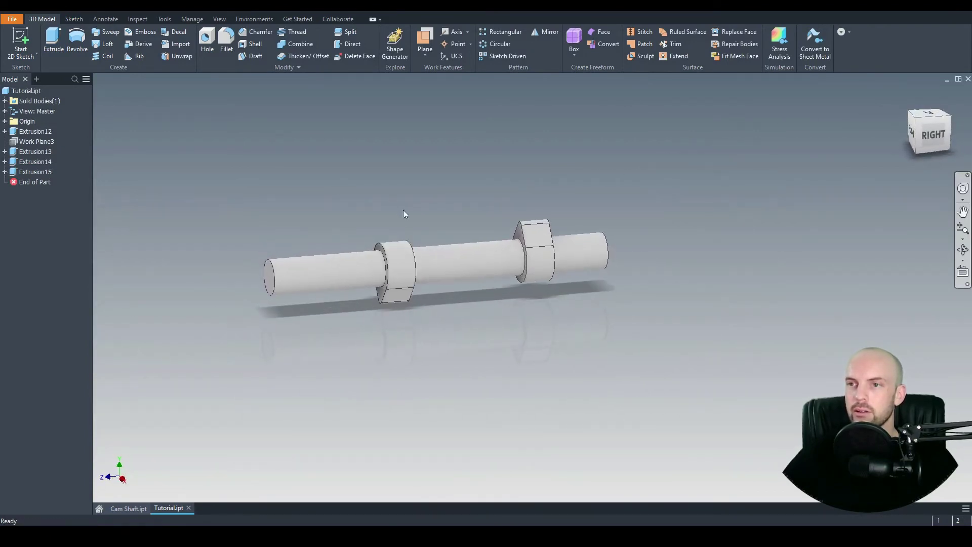
click(226, 39)
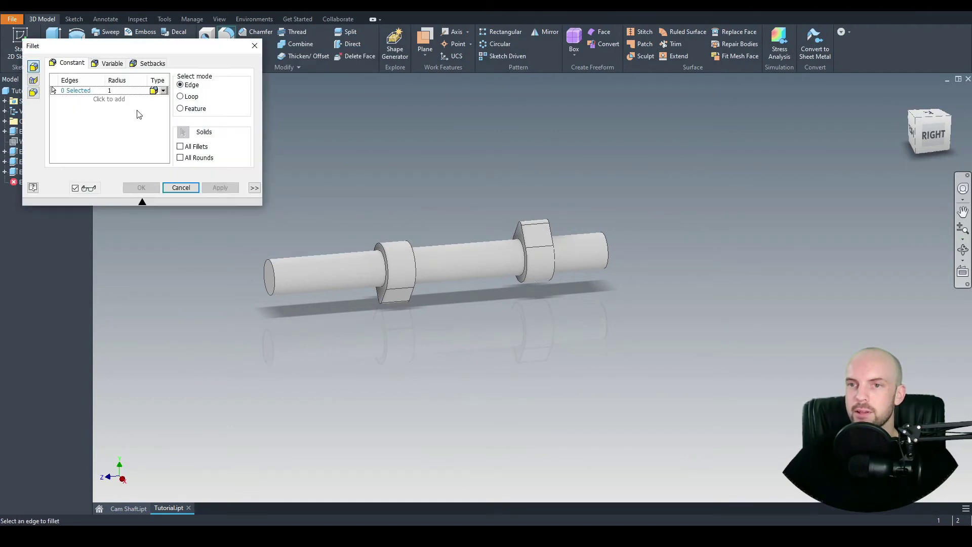
click(381, 252)
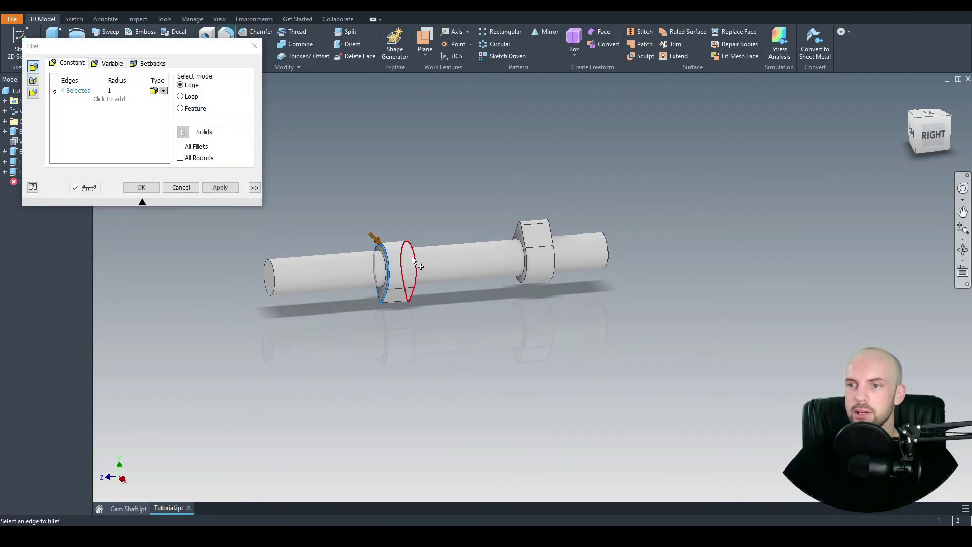
click(521, 246)
click(551, 236)
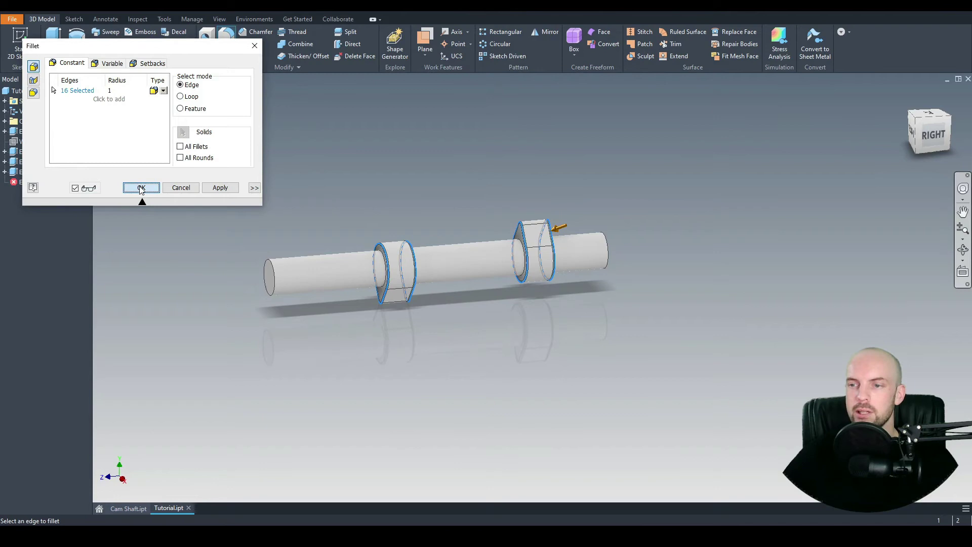
click(141, 187)
Chamfer the circular edge at the shaft's front end by 2 mm
click(256, 31)
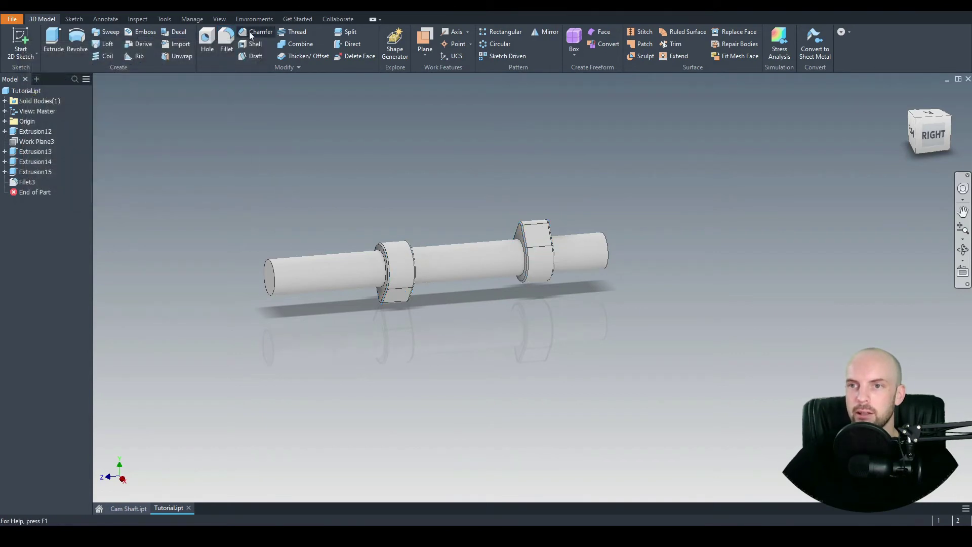
click(270, 276)
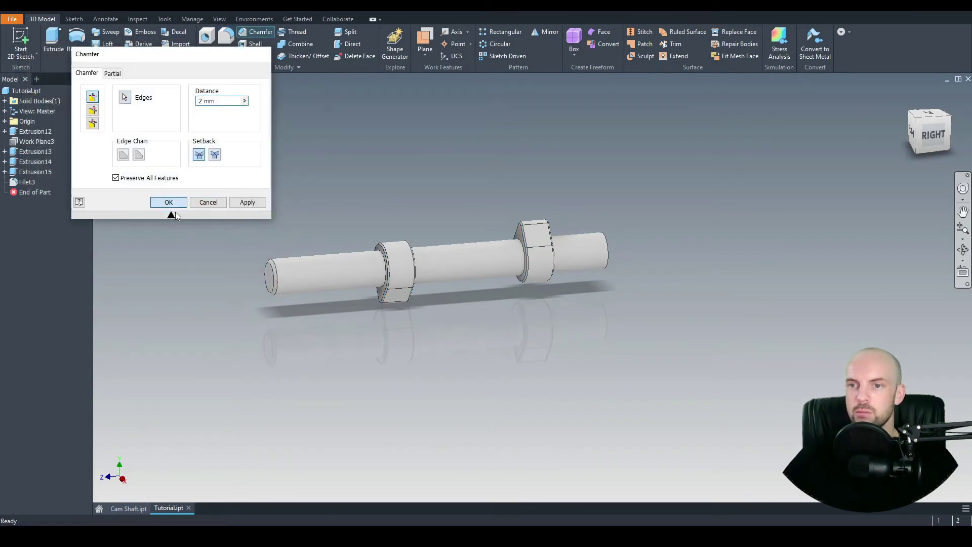
click(169, 202)
Sketch a 5 mm diameter circle centred at the origin on the shaft's chamfered end face
scroll(260, 292, up, 3)
click(276, 280)
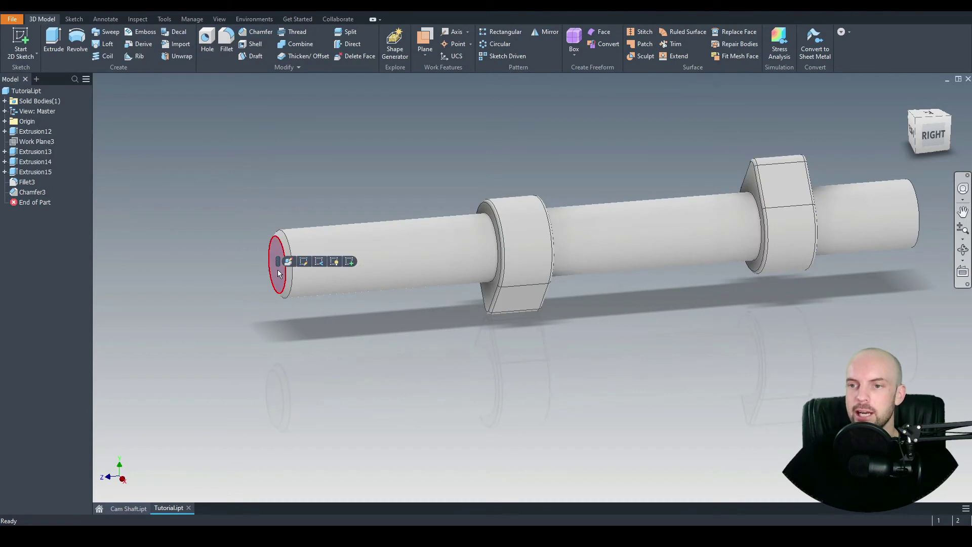
click(348, 262)
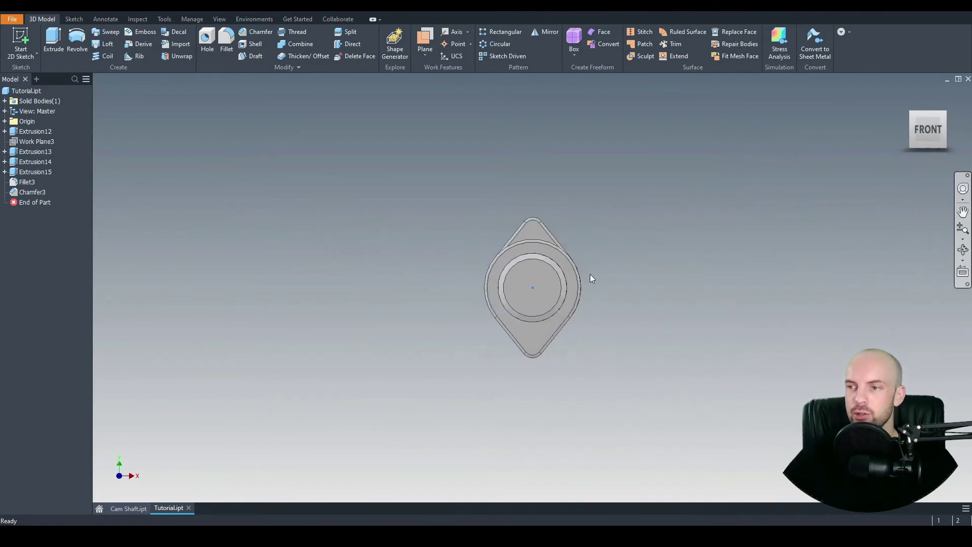
key(c)
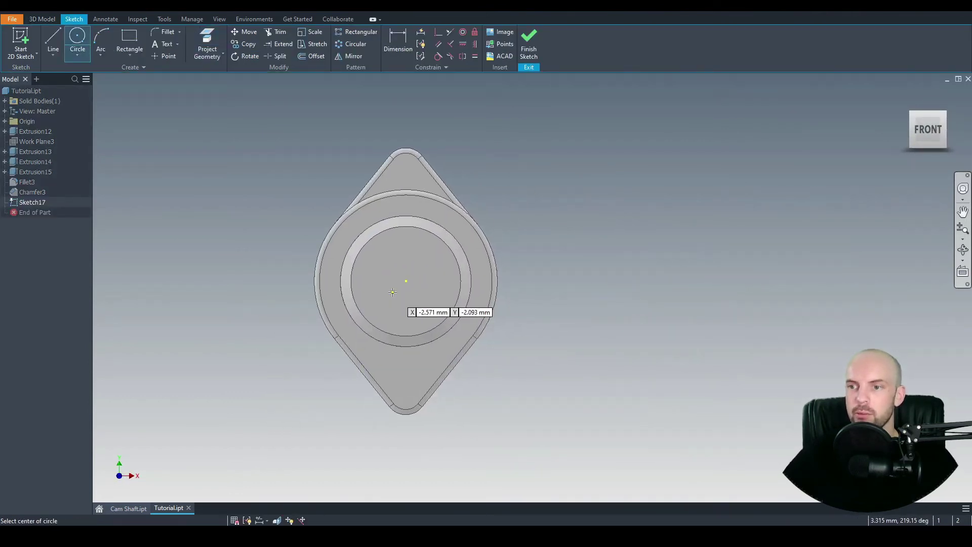
click(406, 281)
text(5)
key(Return)
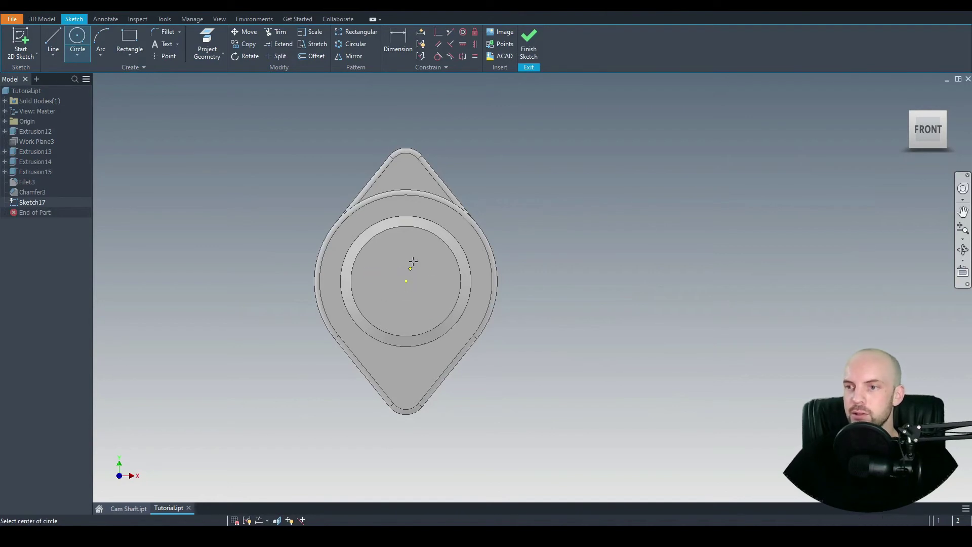
Extrude the 5 mm circle as a cut 2 mm deep into the shaft's chamfered end
click(42, 19)
click(53, 41)
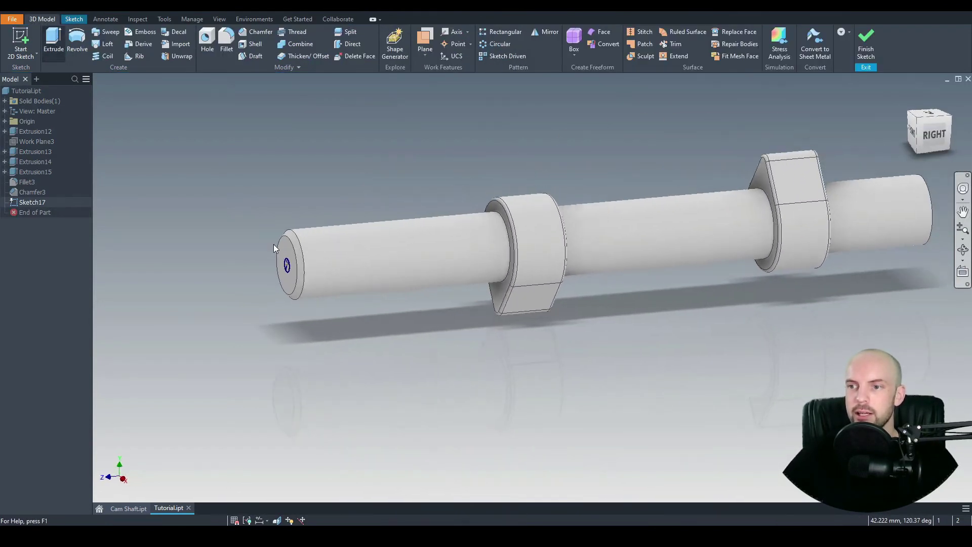
middle_drag(313, 181, 451, 194)
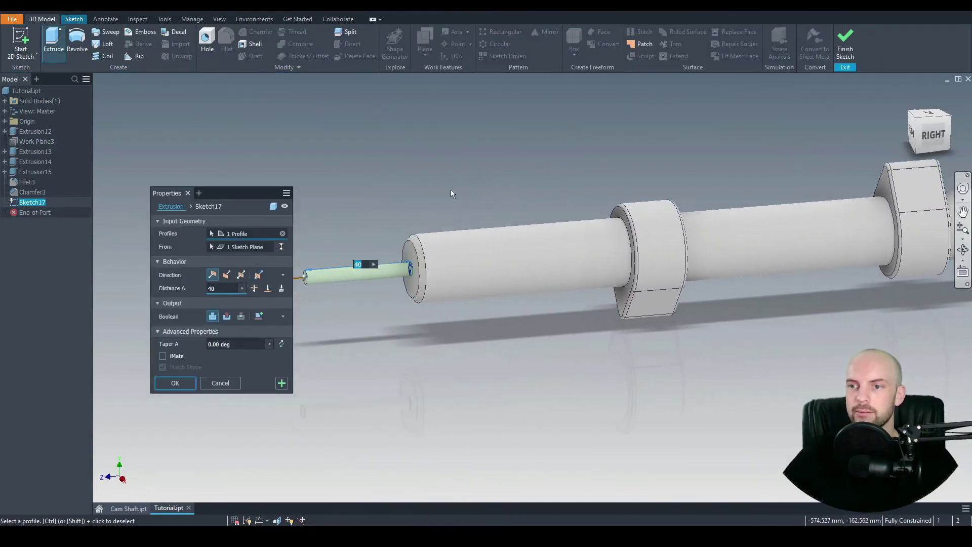
click(227, 317)
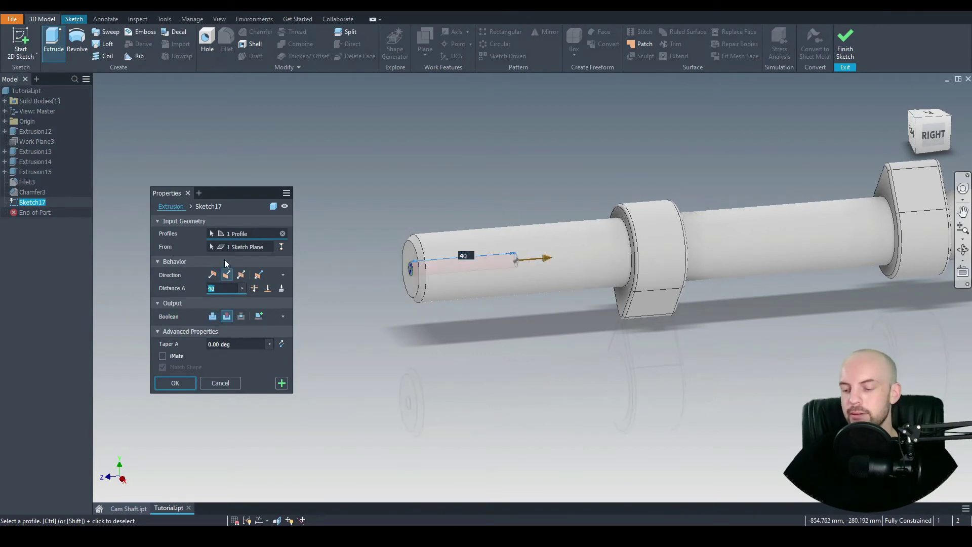
click(175, 384)
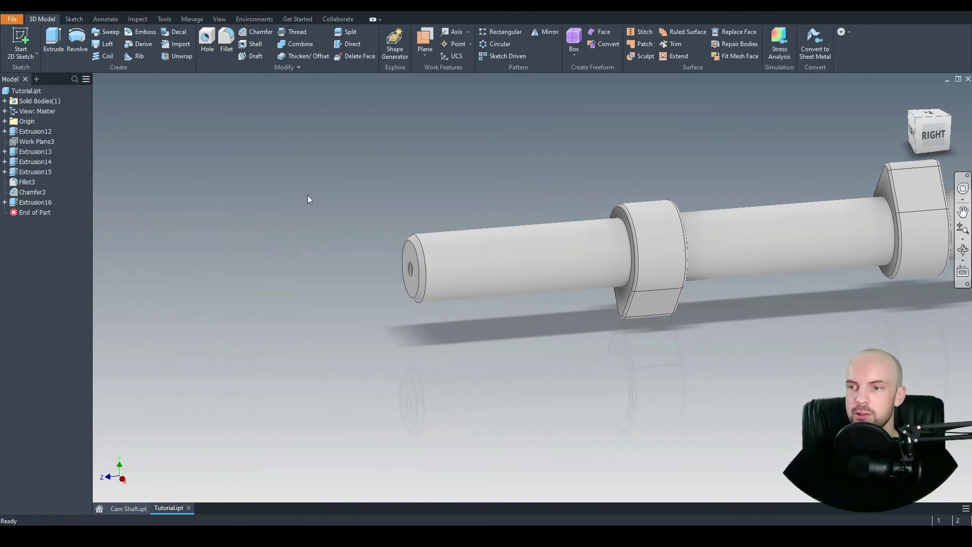
Start a Mirror feature with both lobe extrusions, both shaft extrusions, the fillet, the chamfer and the end hole as its features
click(904, 95)
key(F4)
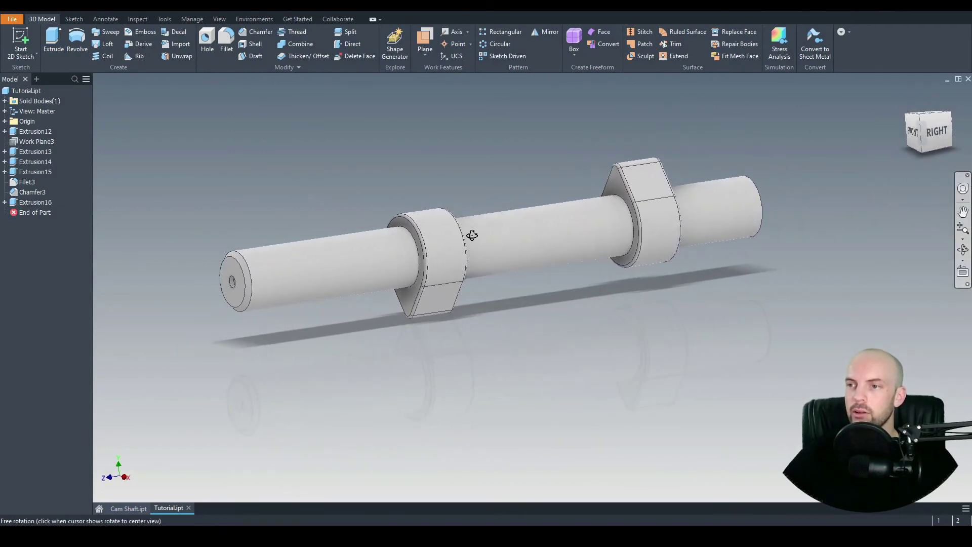
key(Escape)
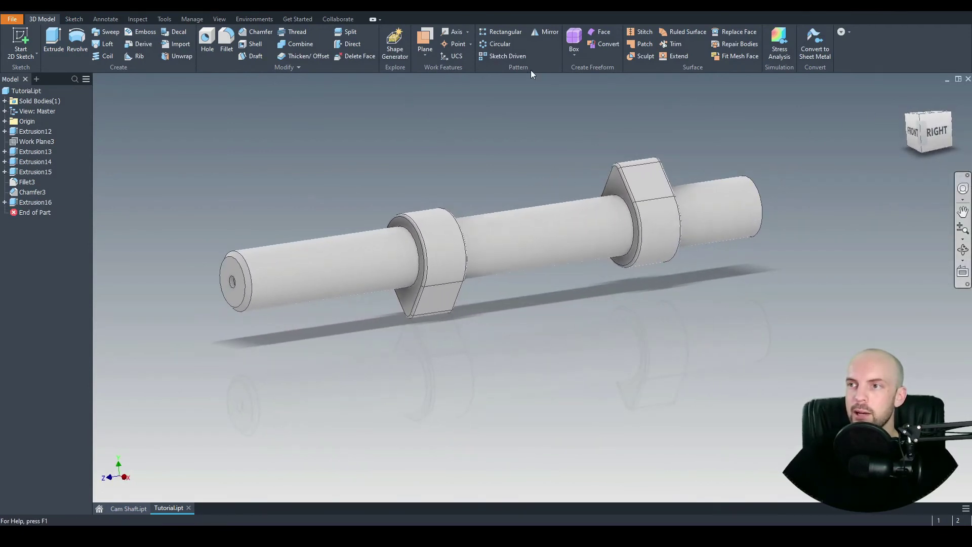
click(548, 35)
scroll(429, 150, down, 3)
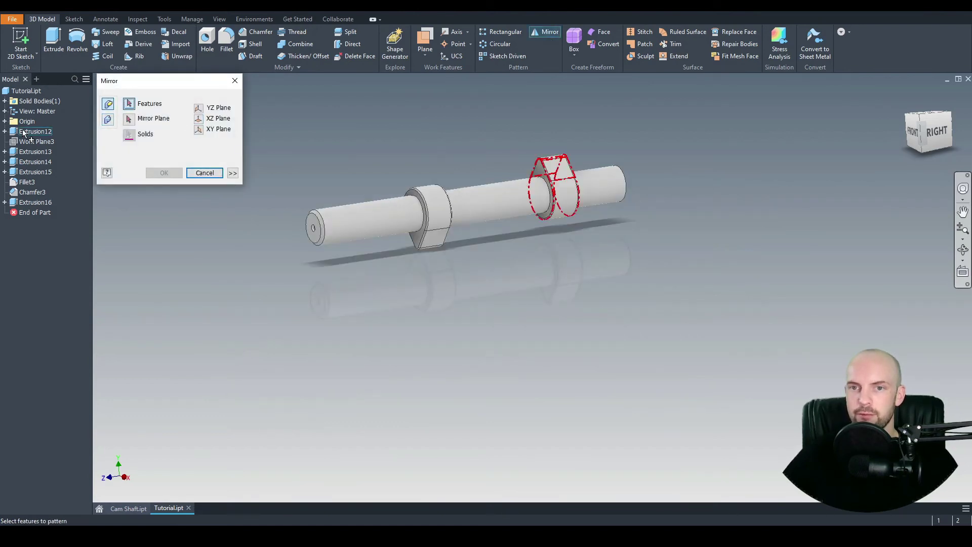
click(45, 133)
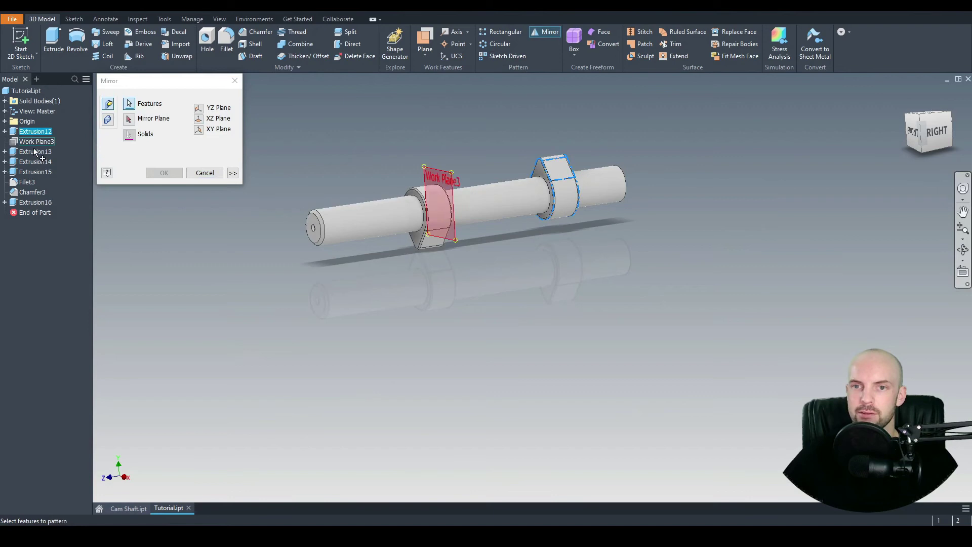
click(36, 152)
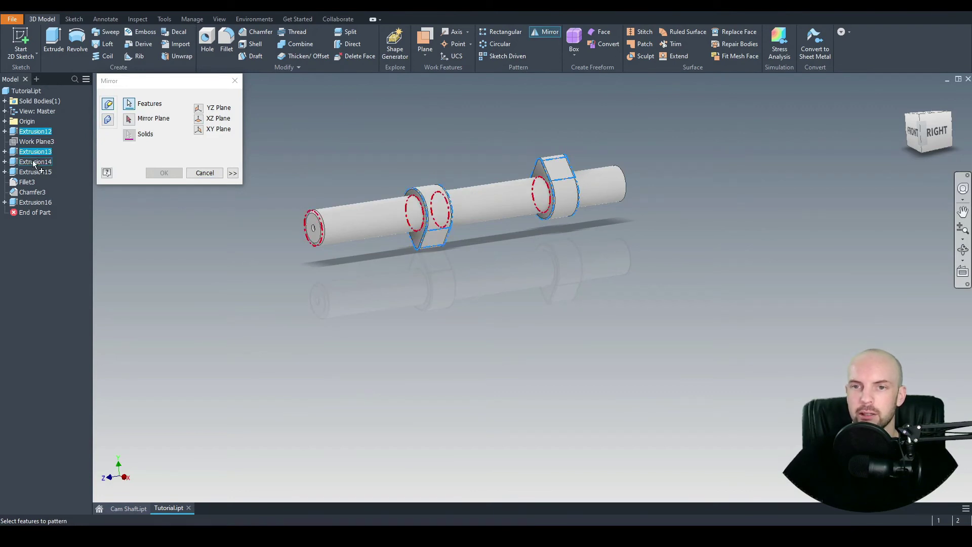
click(35, 163)
click(35, 172)
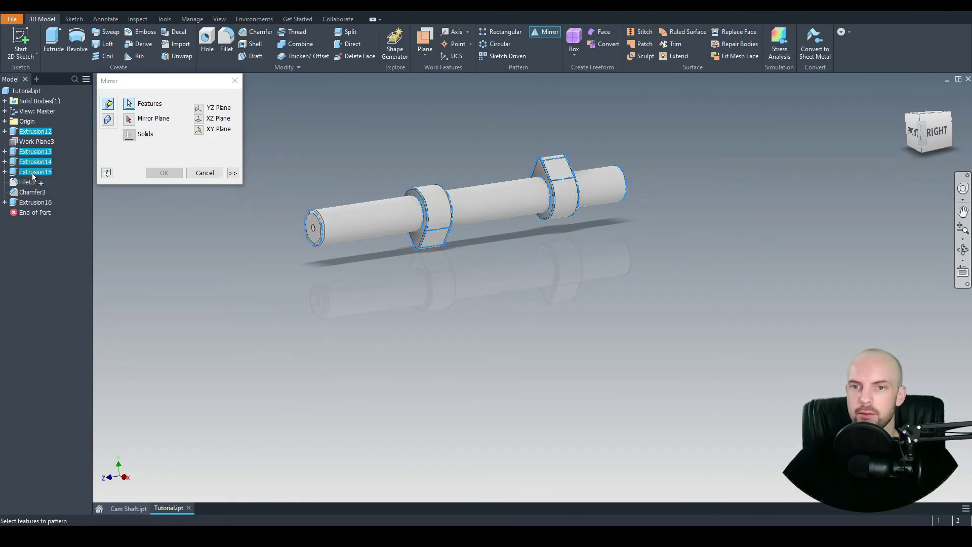
click(27, 182)
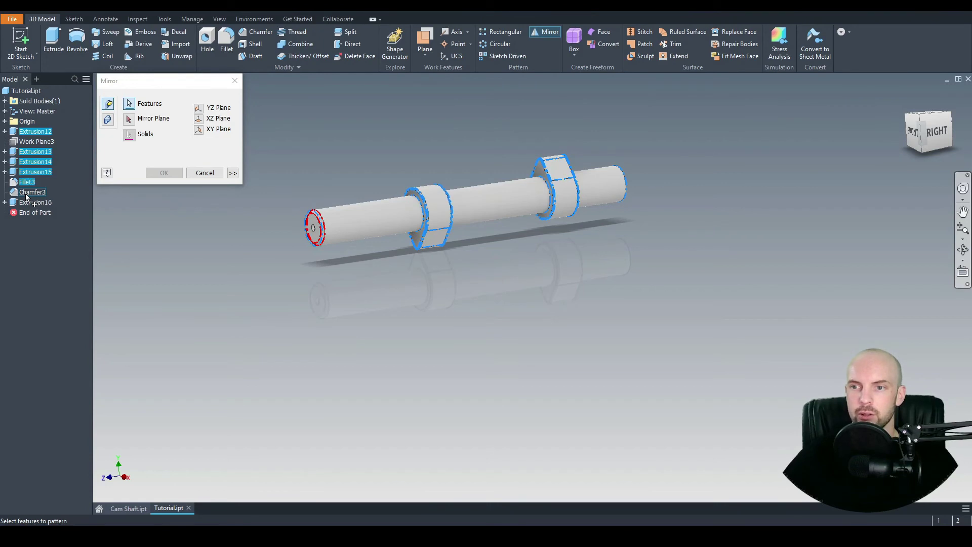
click(30, 192)
click(34, 203)
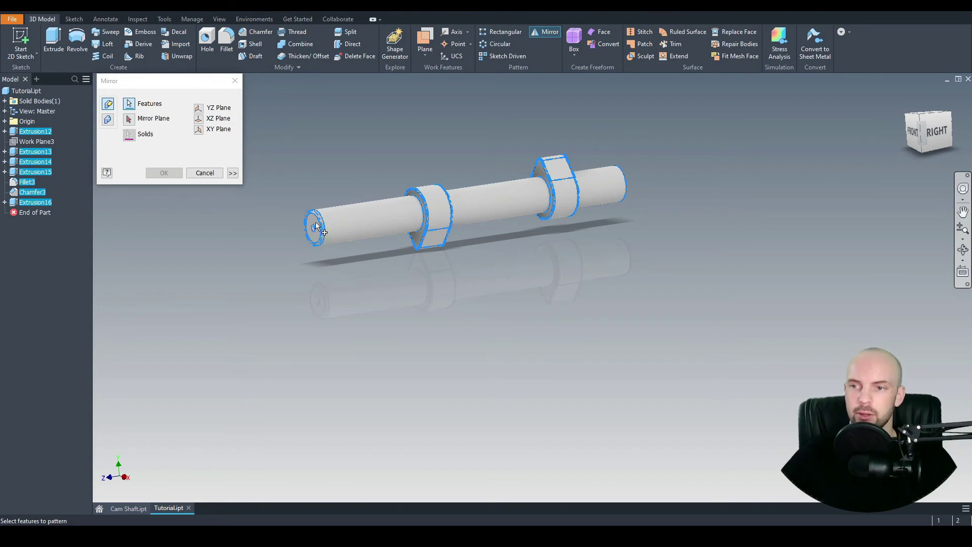
Use the shaft's flat unchamfered end face as the mirror plane and complete the mirror
click(129, 120)
shift+middle_drag(557, 264, 465, 276)
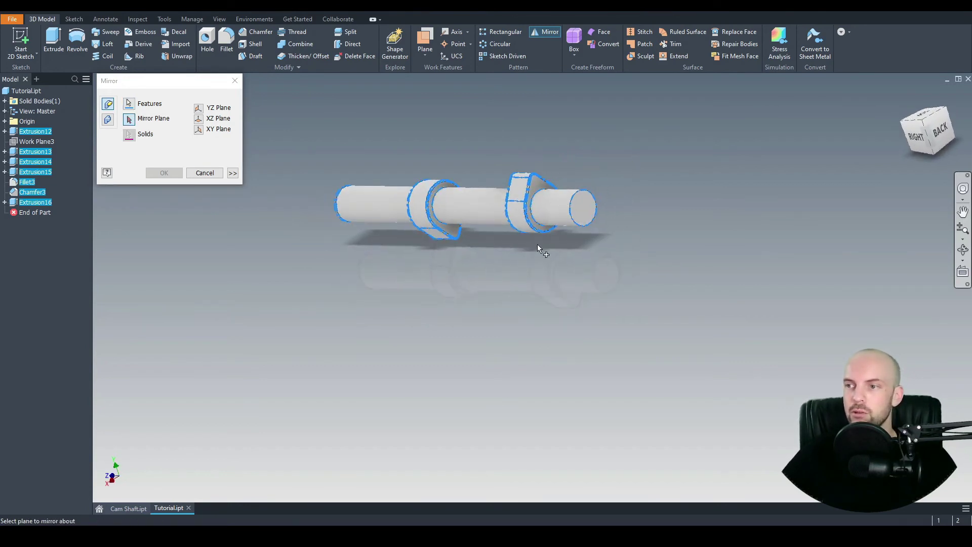
click(580, 205)
shift+middle_drag(362, 212, 465, 248)
click(164, 173)
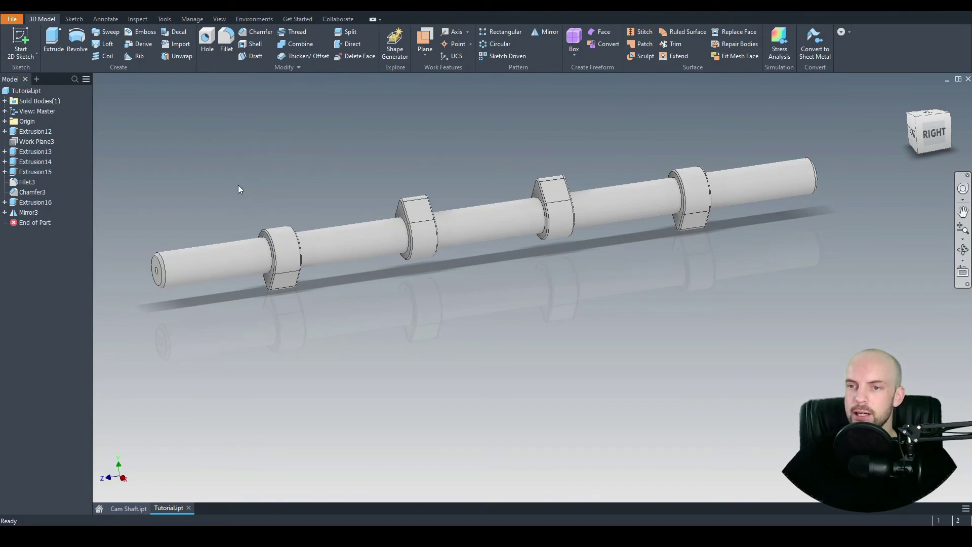
Select the faces of all four cam lobes and apply the Glossy - Black appearance to them
drag(232, 164, 334, 345)
ctrl+drag(349, 139, 475, 351)
ctrl+drag(490, 136, 606, 348)
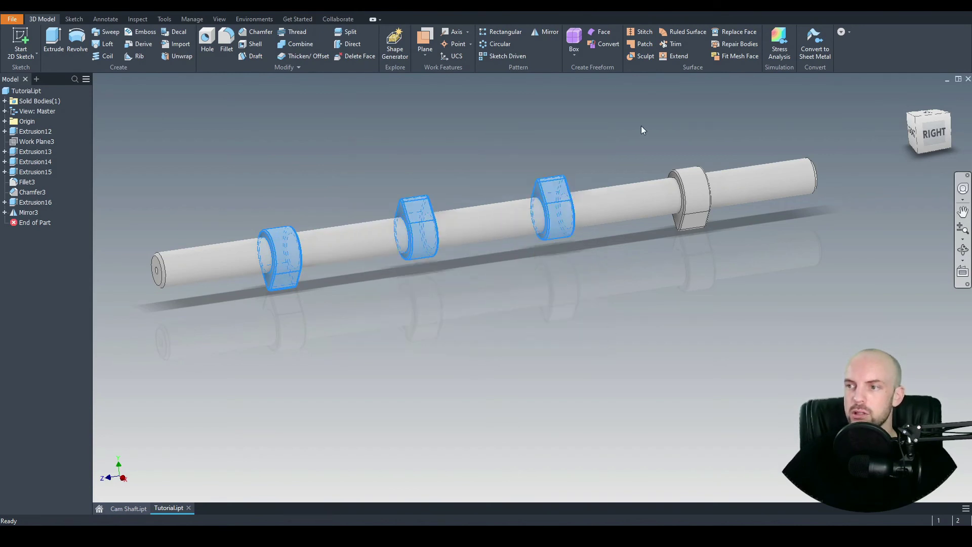
ctrl+drag(641, 126, 730, 305)
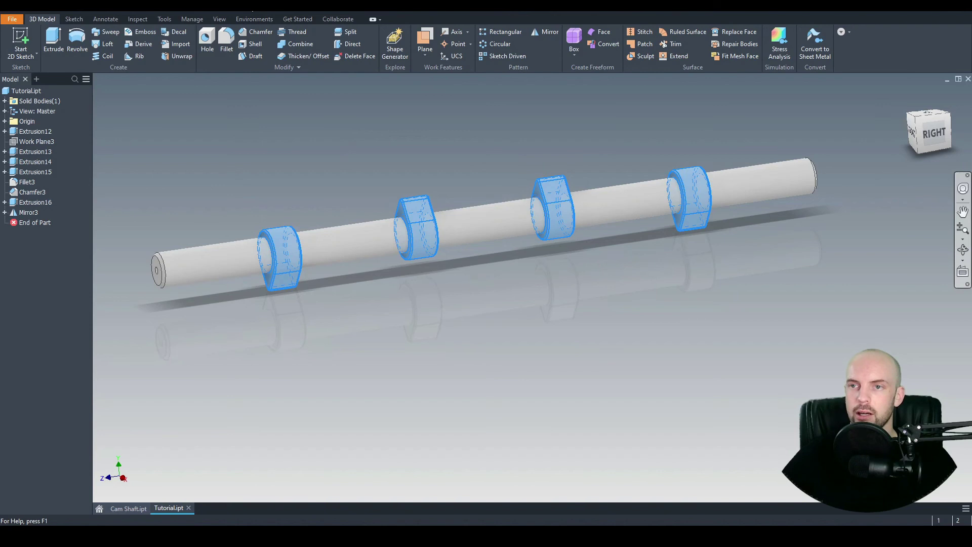
click(249, 4)
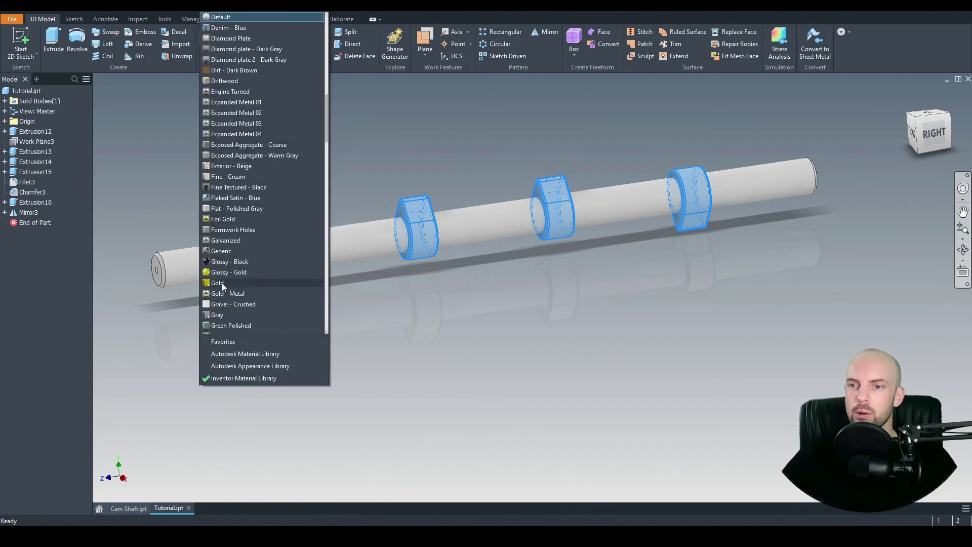
click(227, 262)
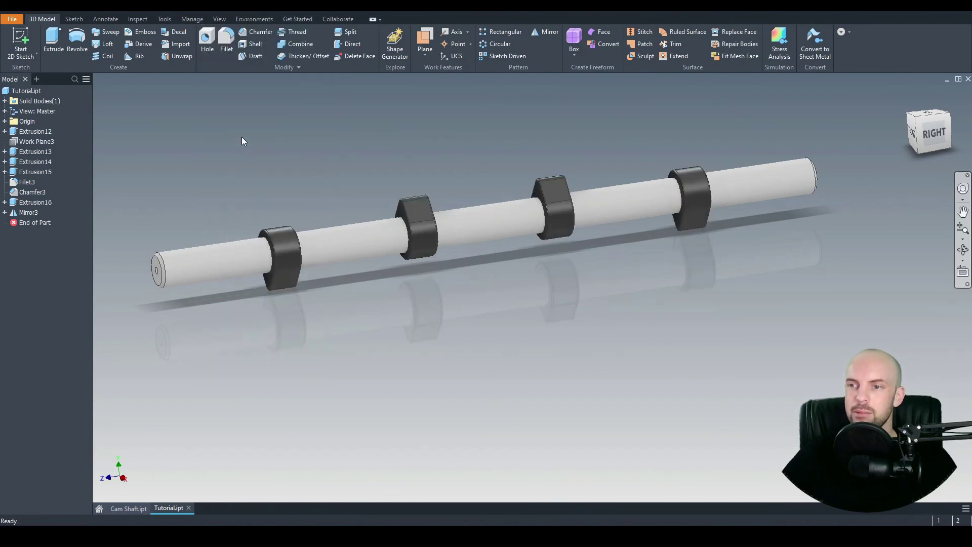
Select all five shaft sections including their end faces and apply the Semi-Polished appearance to them
drag(197, 340, 120, 189)
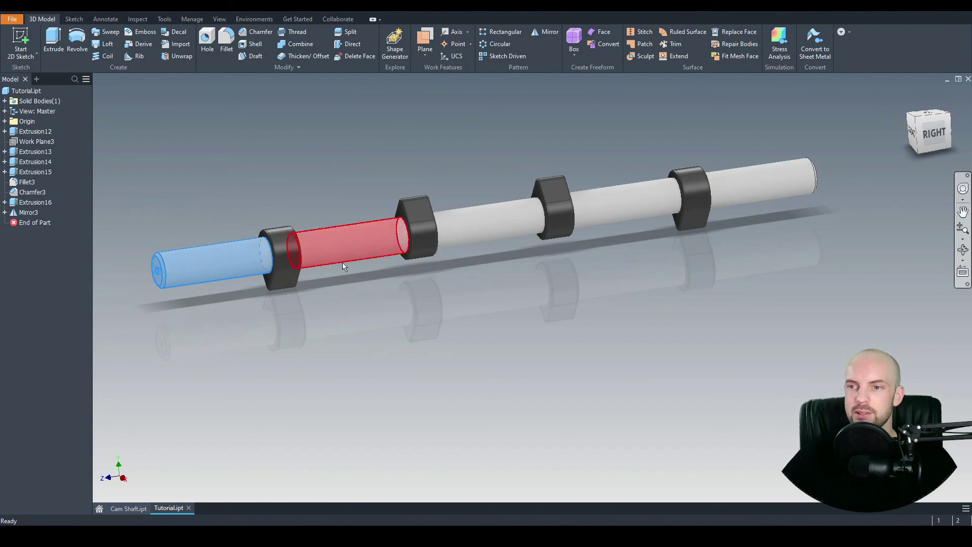
ctrl+click(339, 197)
ctrl+click(488, 184)
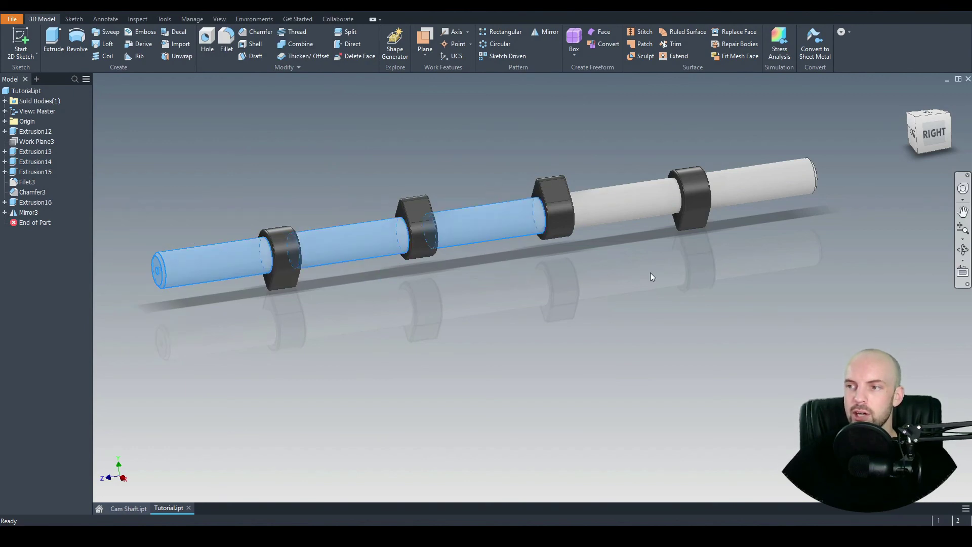
ctrl+click(633, 212)
ctrl+click(762, 178)
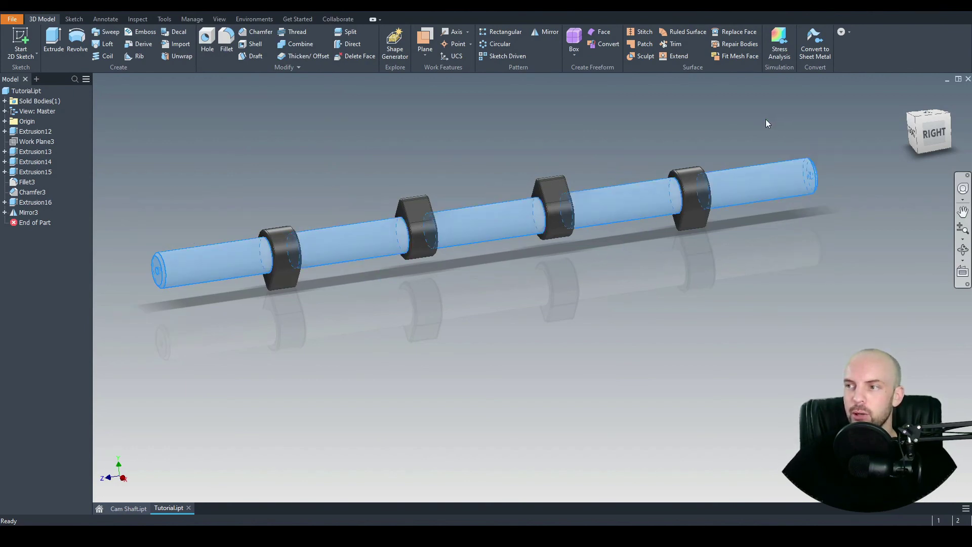
click(249, 12)
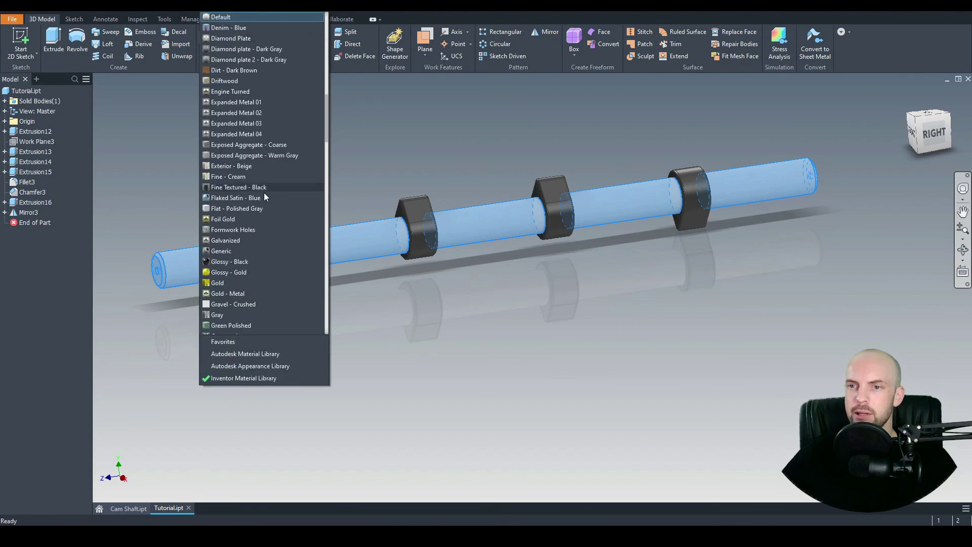
scroll(263, 192, down, 15)
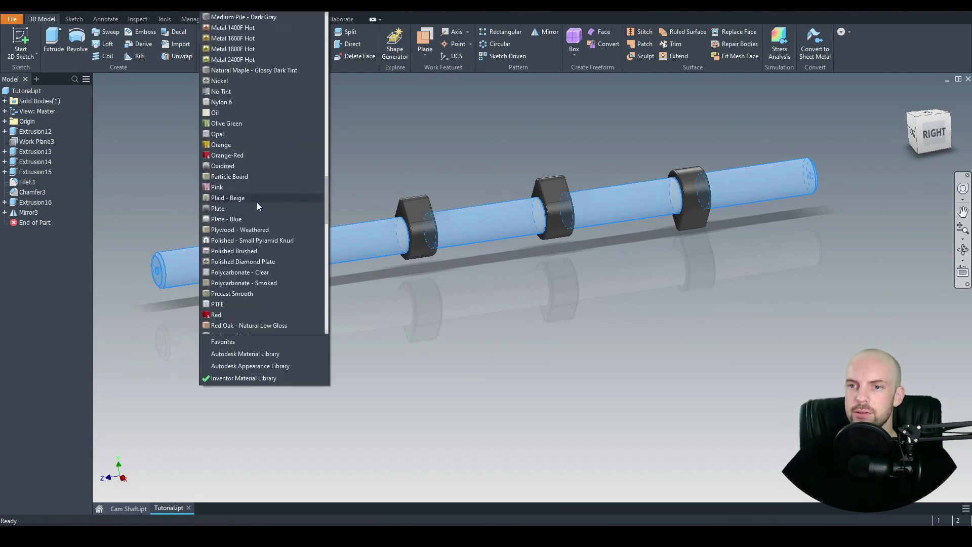
scroll(257, 202, down, 7)
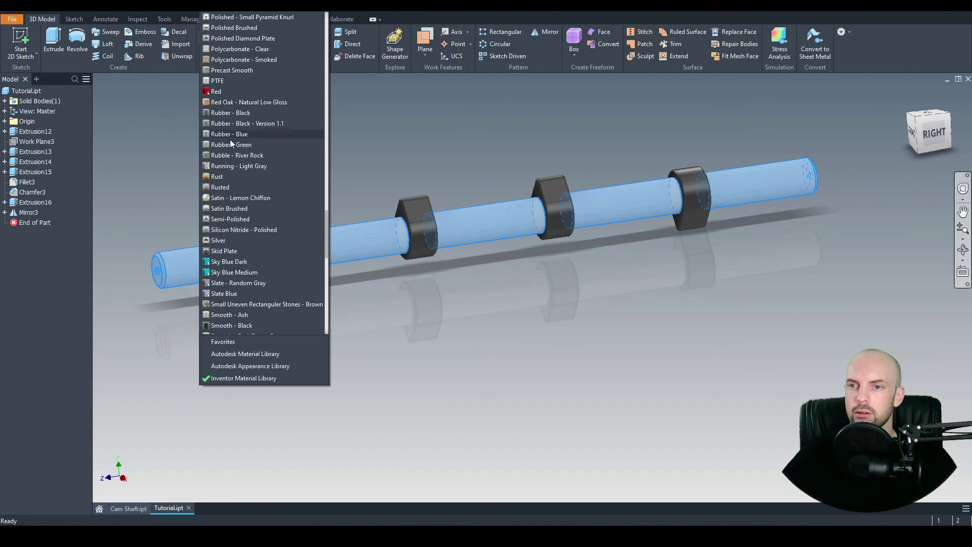
scroll(229, 190, down, 8)
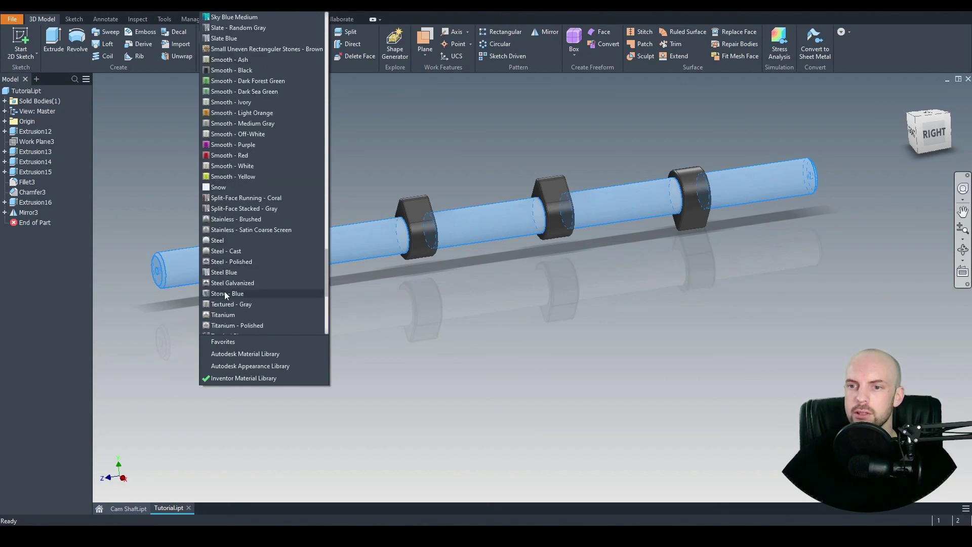
scroll(222, 291, up, 6)
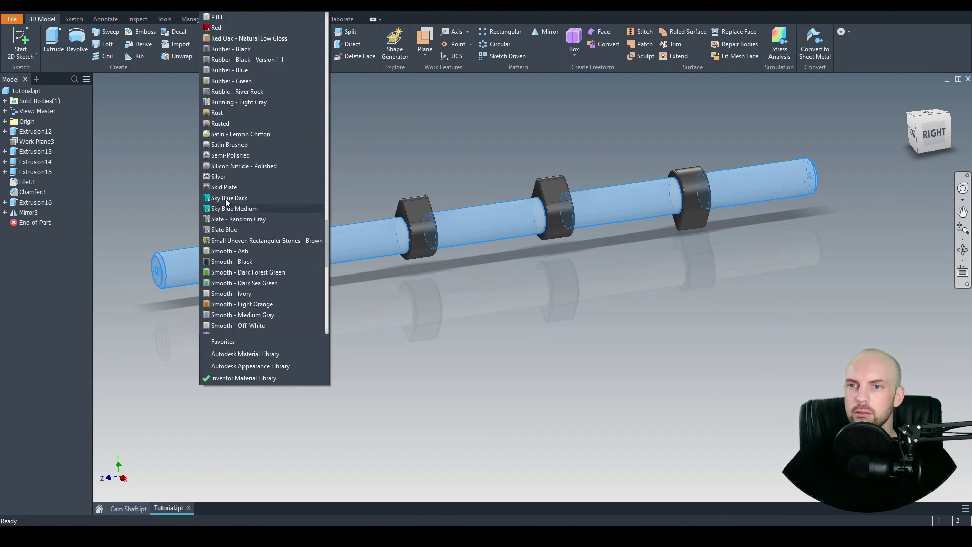
click(222, 155)
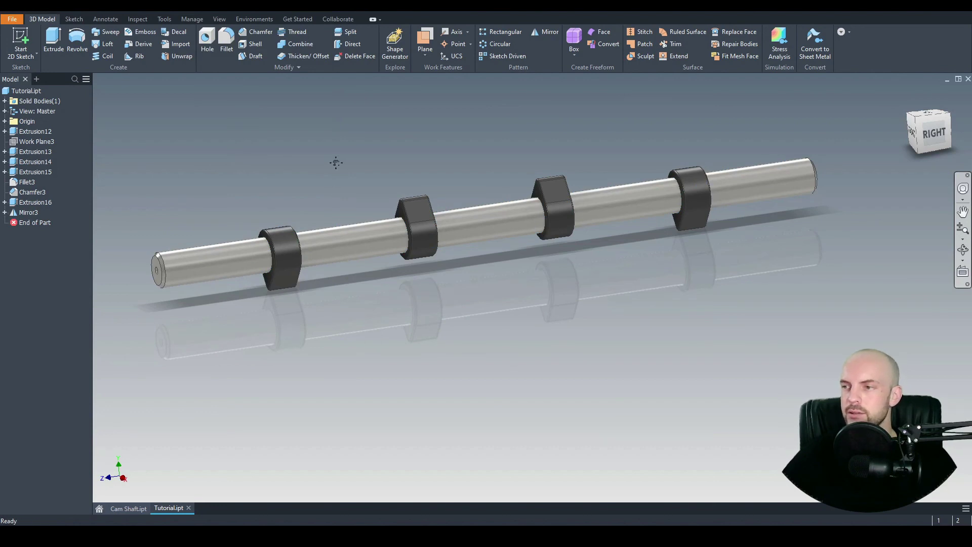
shift+middle_drag(335, 162, 374, 210)
click(907, 96)
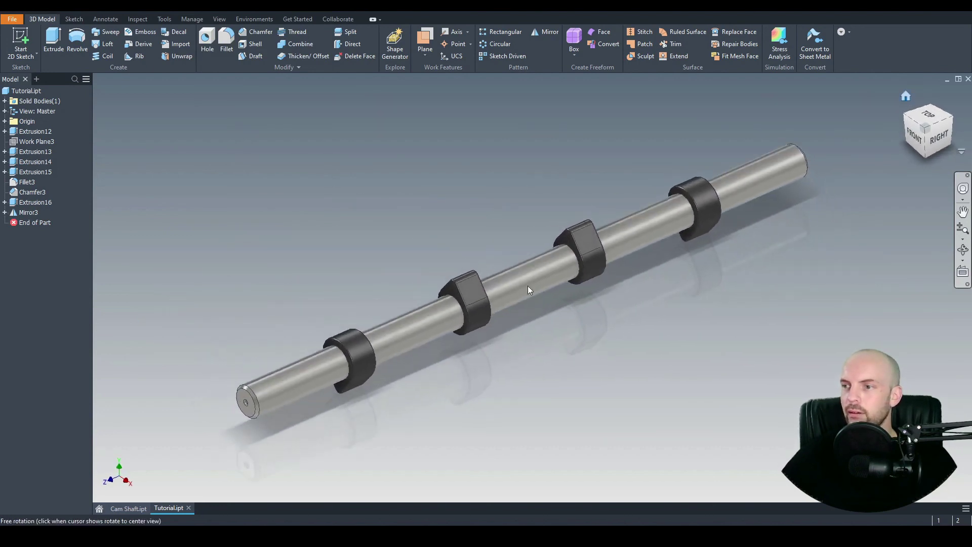
drag(528, 290, 401, 137)
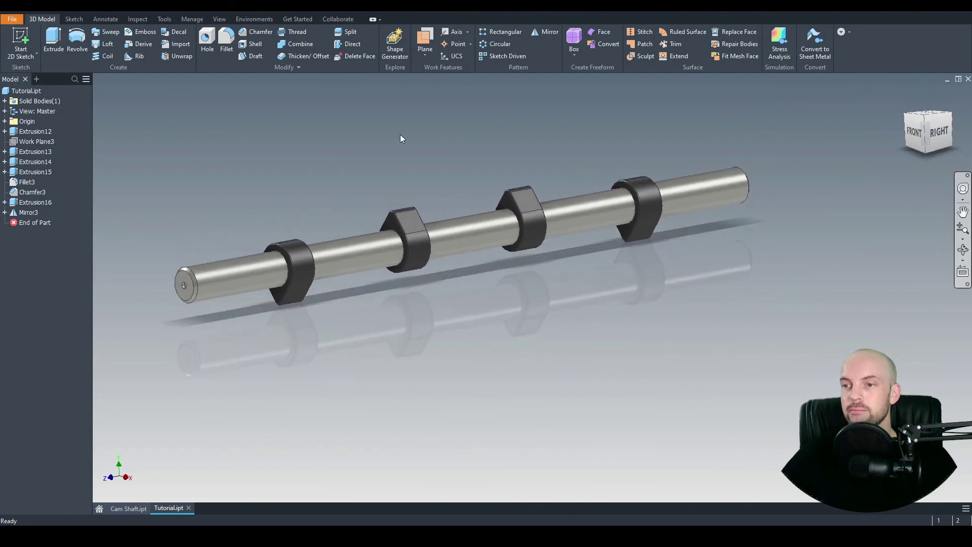